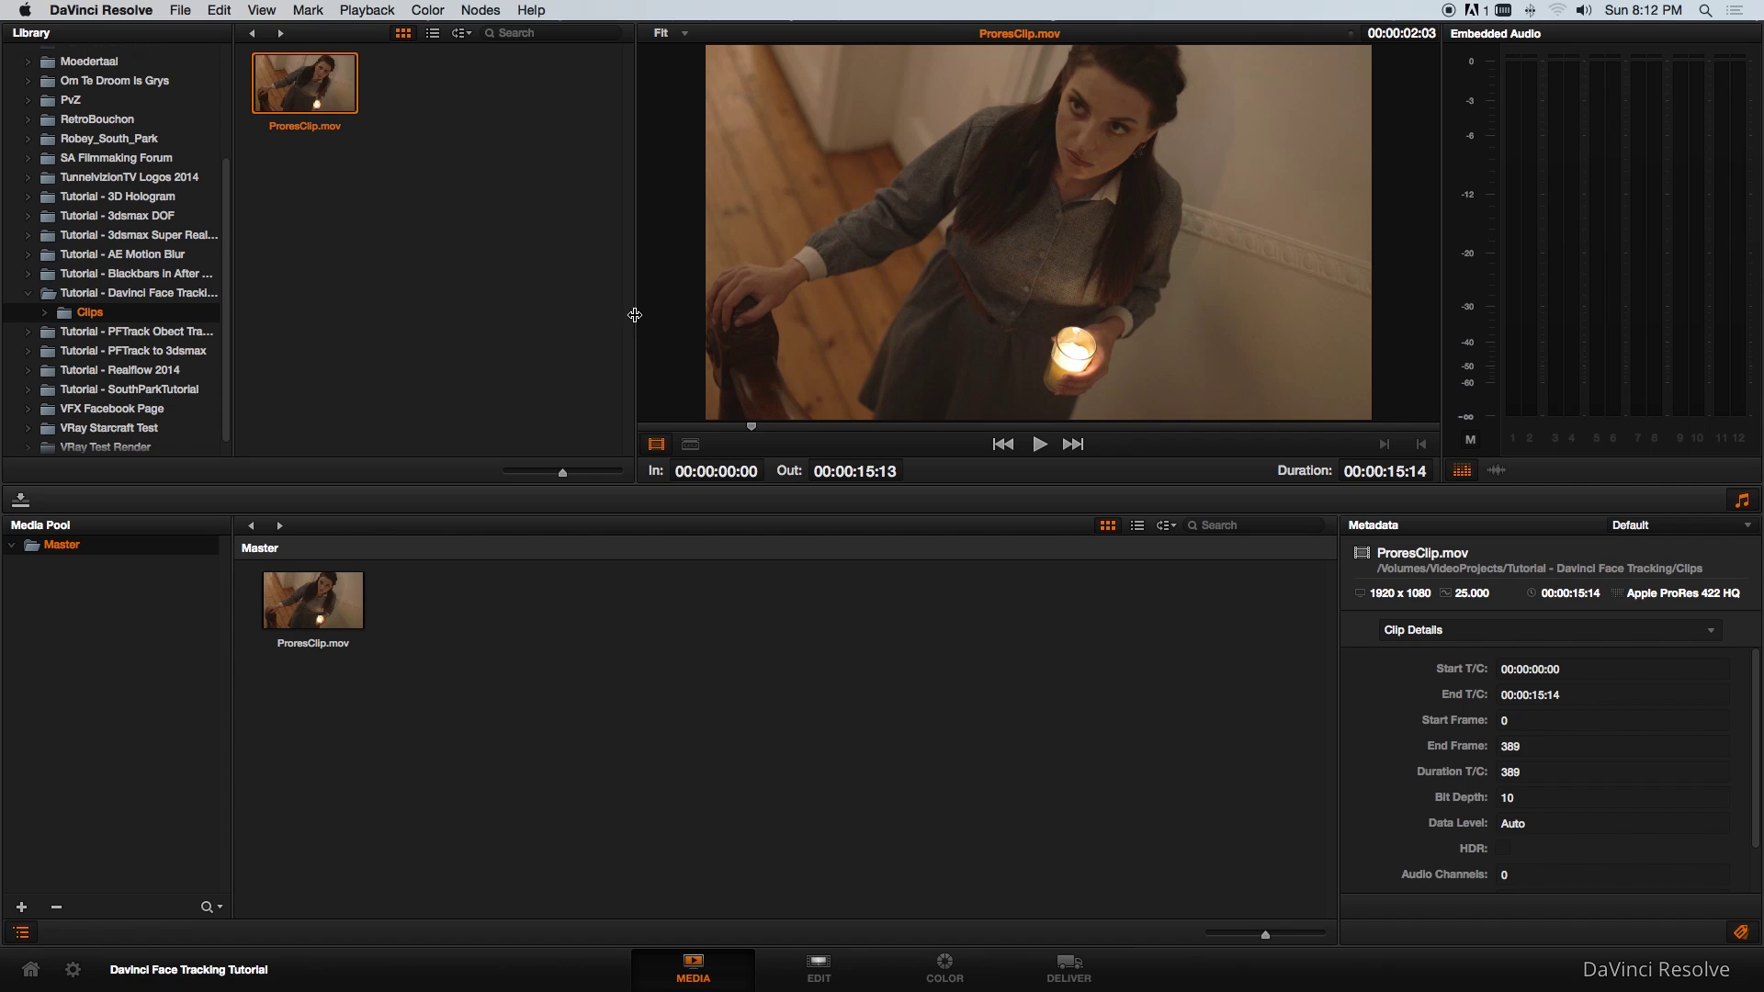
Scrub through ProresClip.mov to preview it, then switch to the Edit page.
left_click_drag(751, 428, 1338, 428)
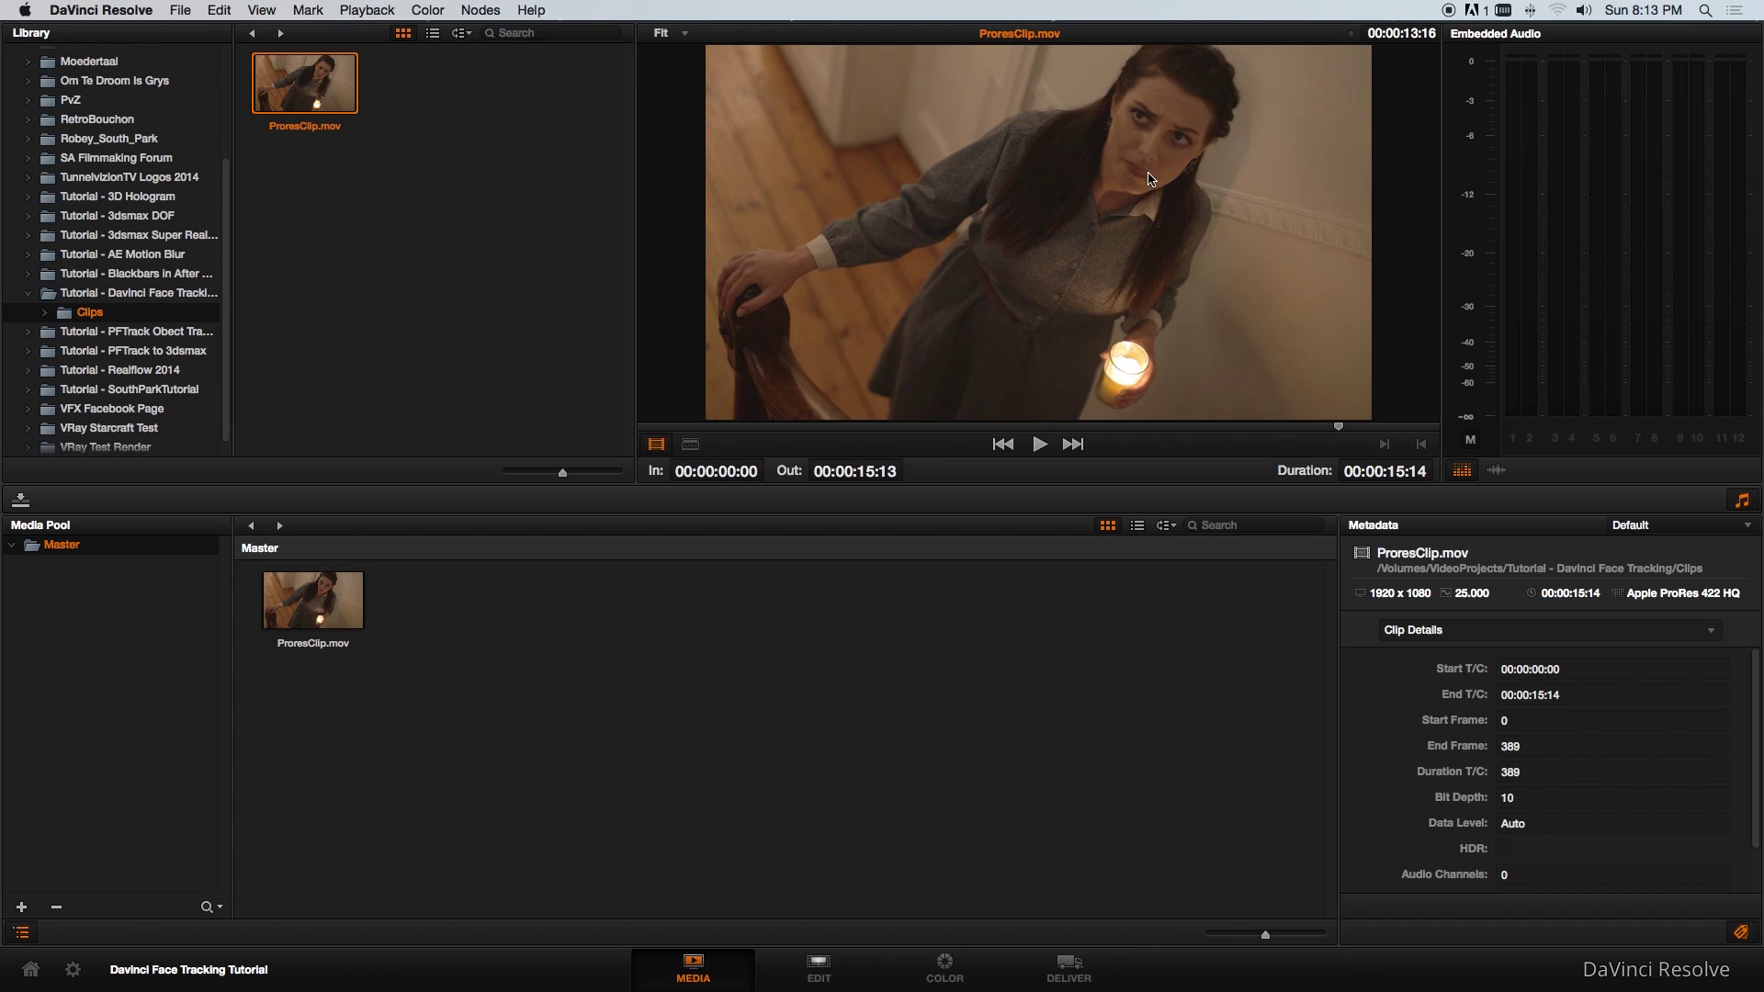
left_click_drag(1252, 428, 1131, 457)
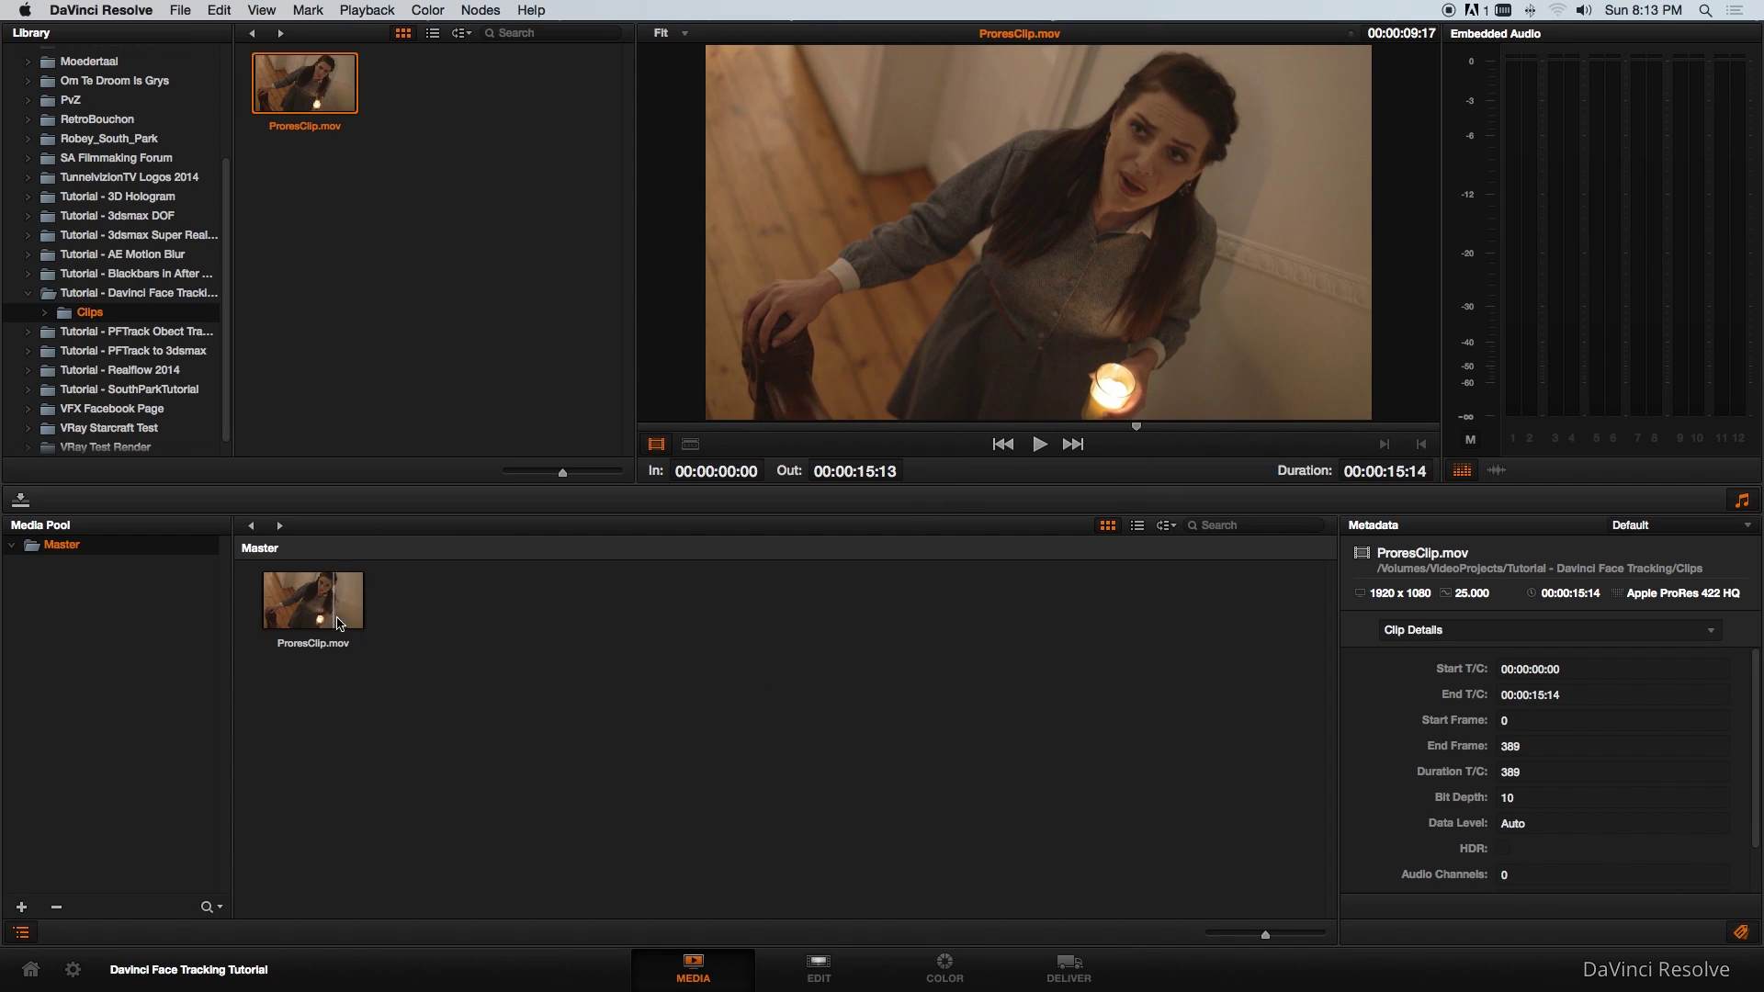
left_click(810, 966)
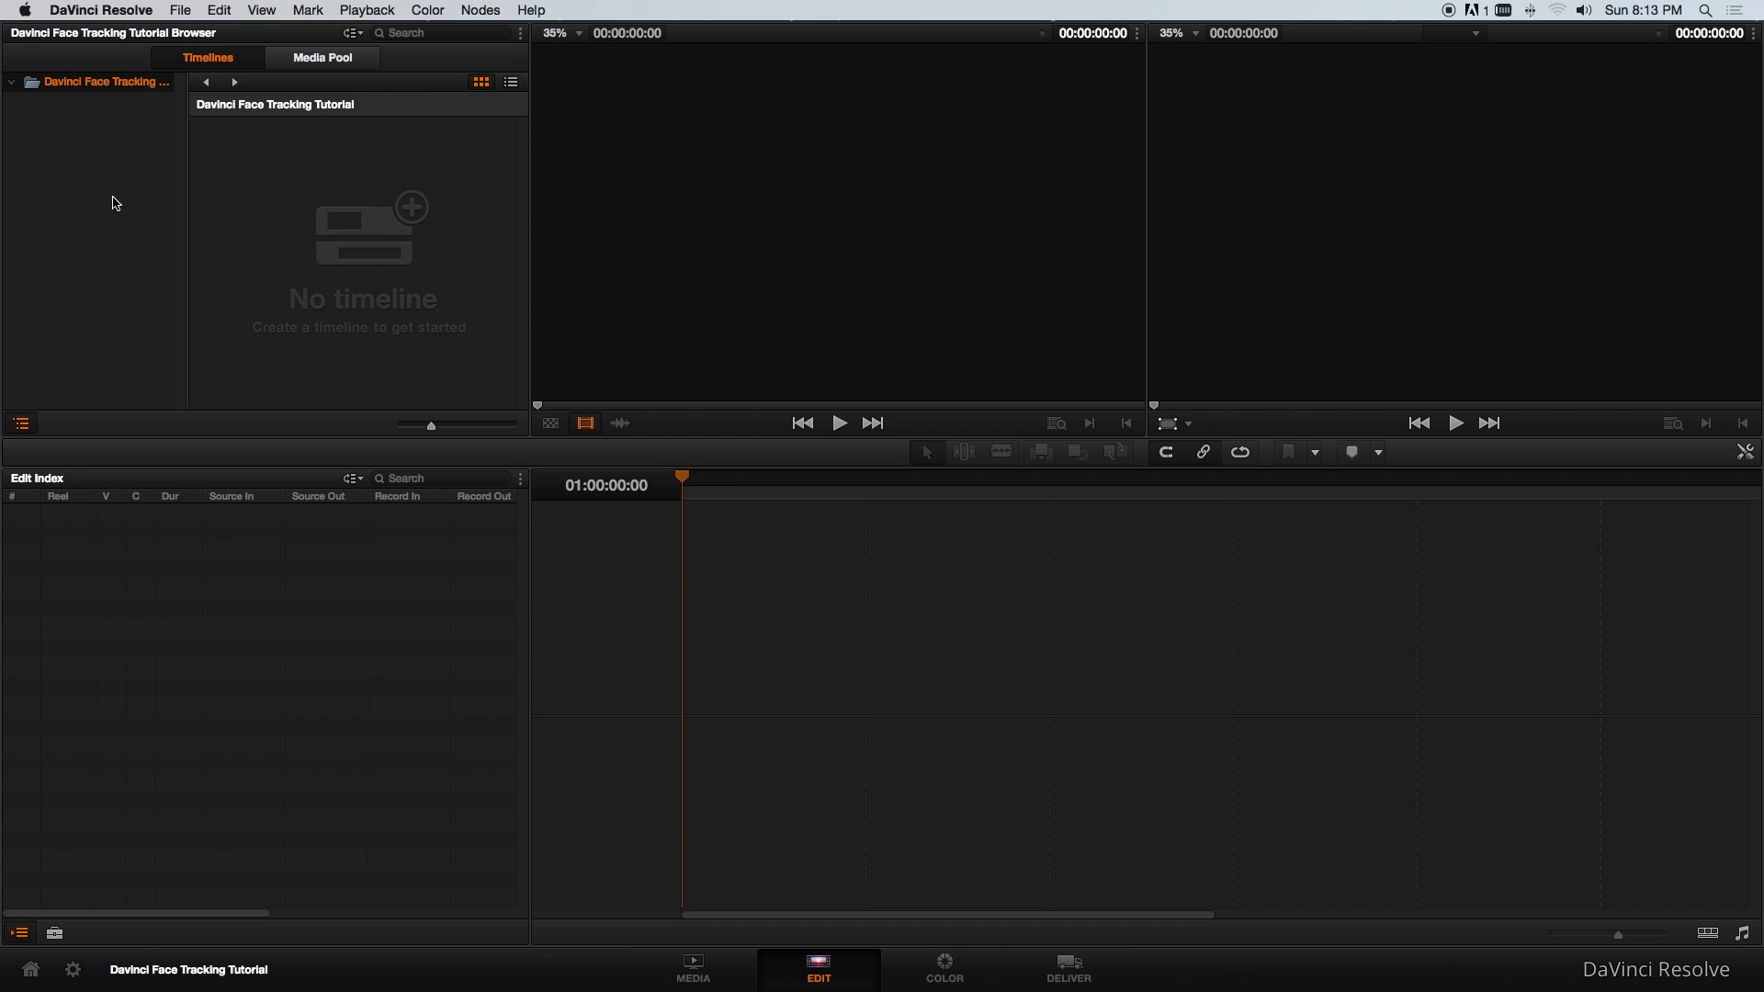
right_click(104, 185)
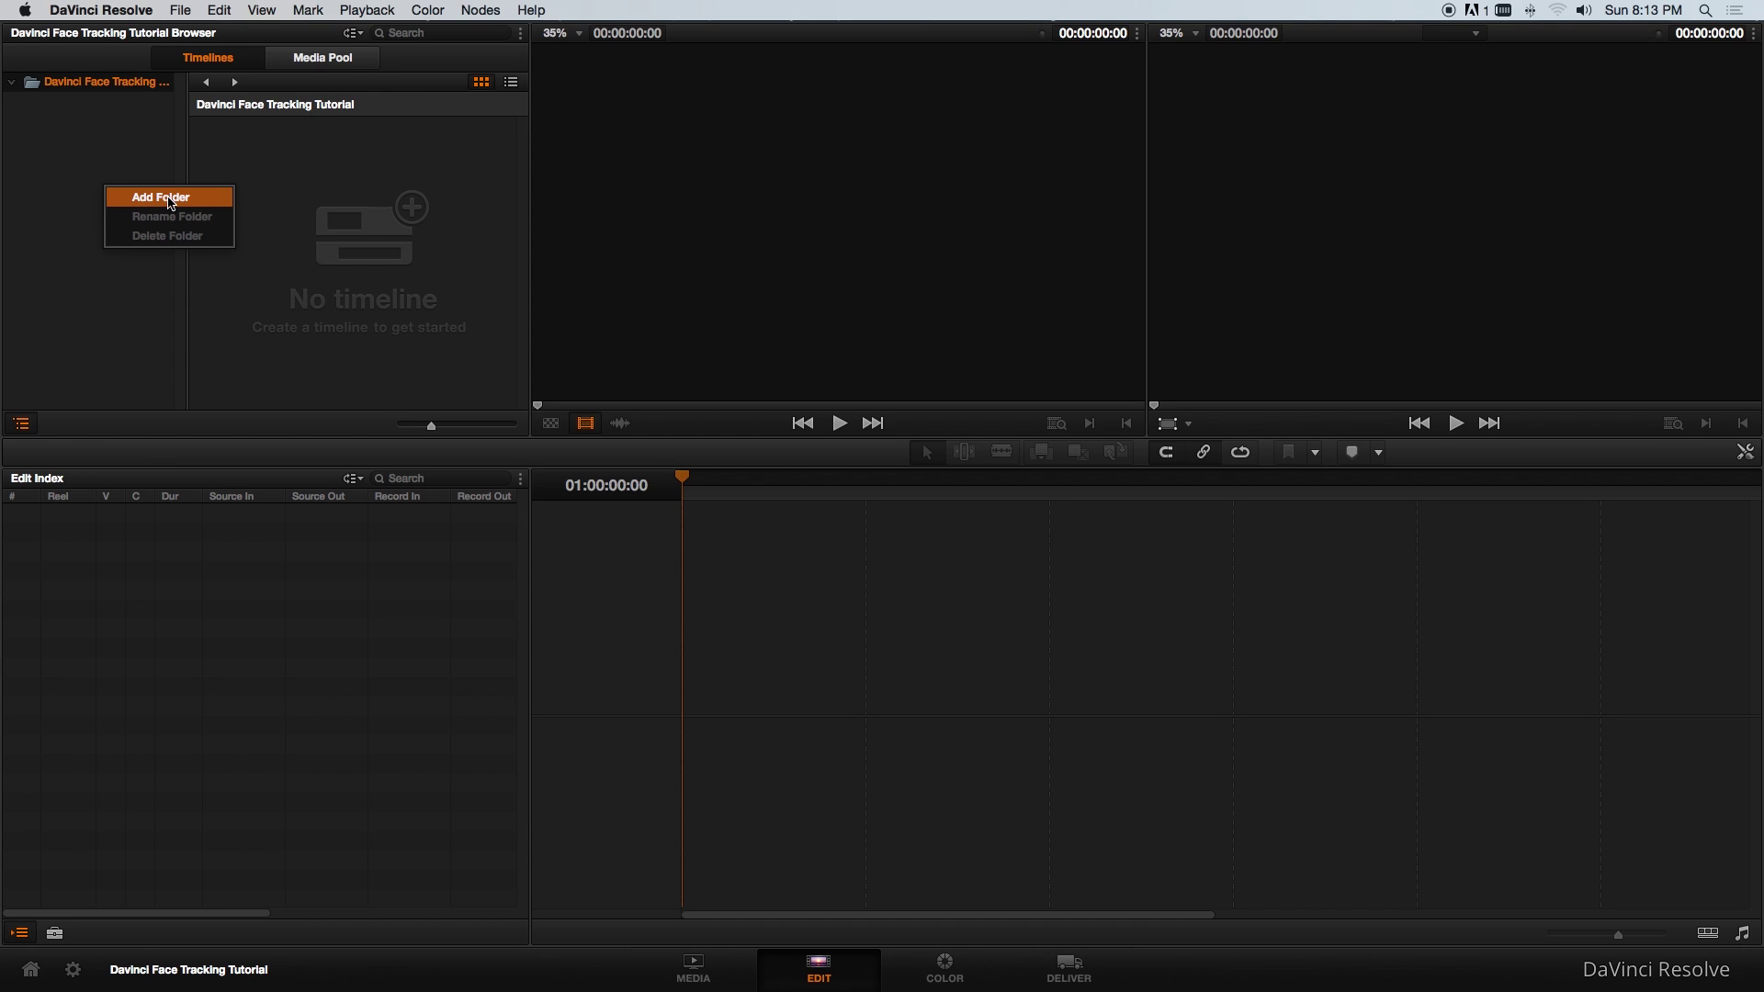
left_click(91, 287)
Create Timeline 1 in the bin and place ProresClip.mov on Video 1.
right_click(285, 244)
left_click(405, 251)
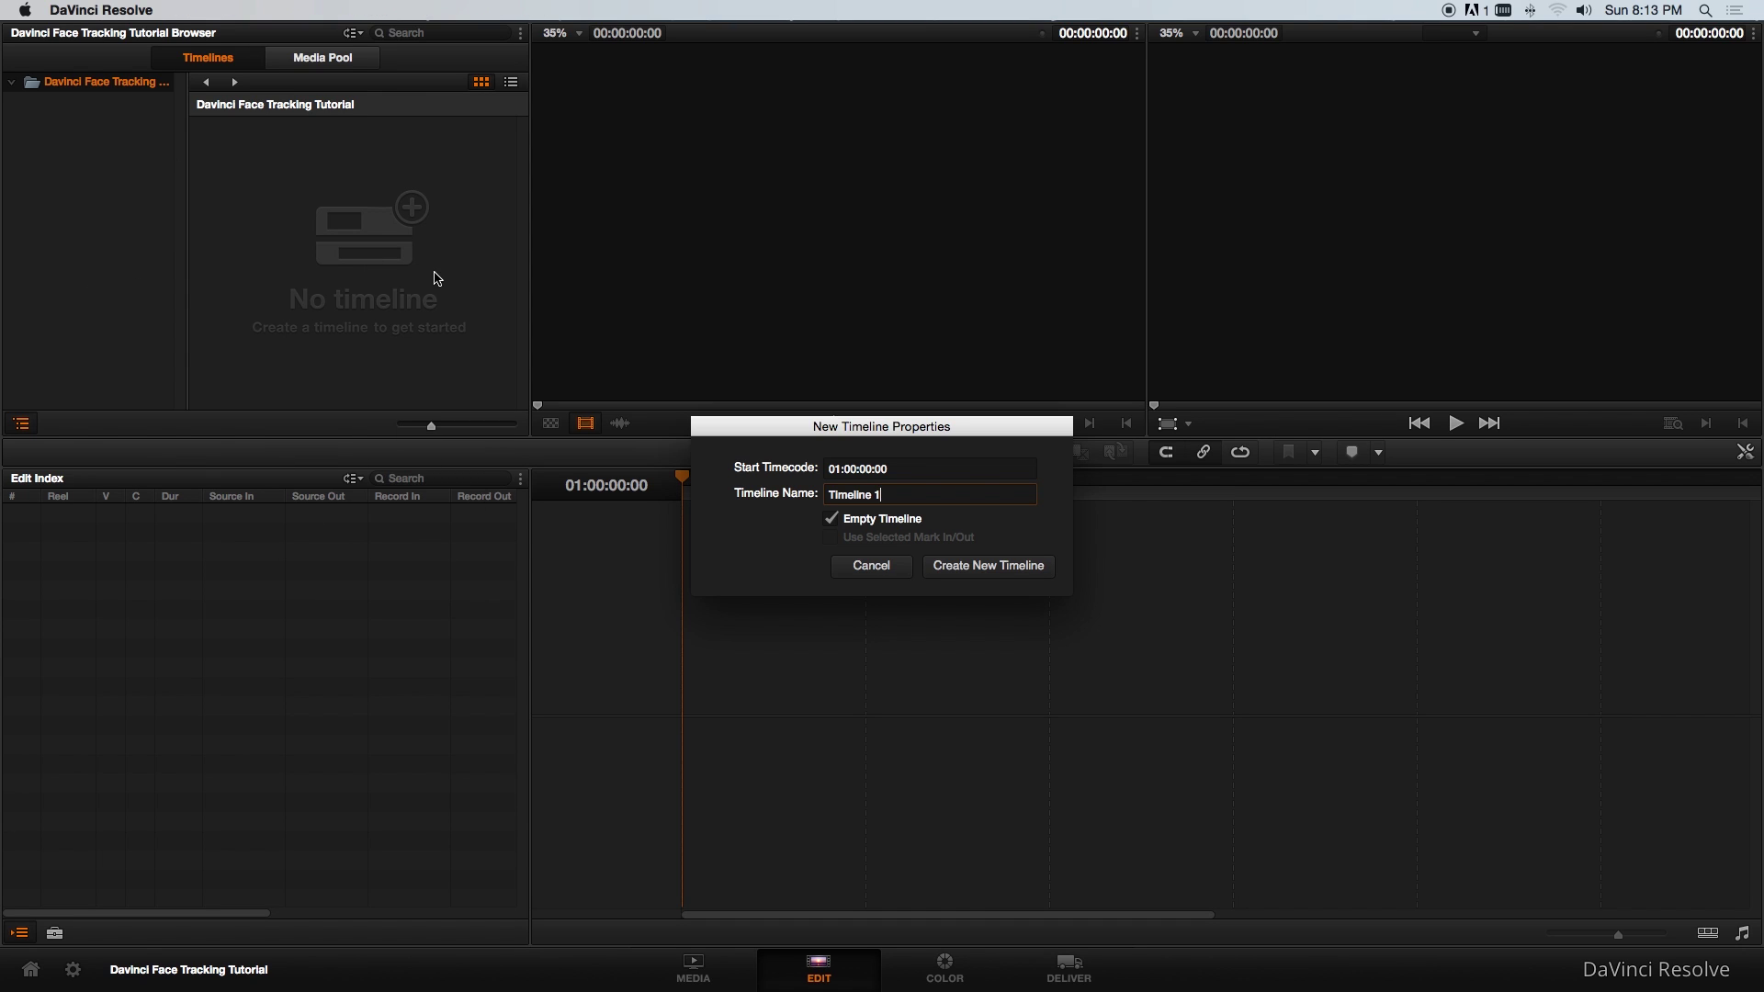
left_click(953, 567)
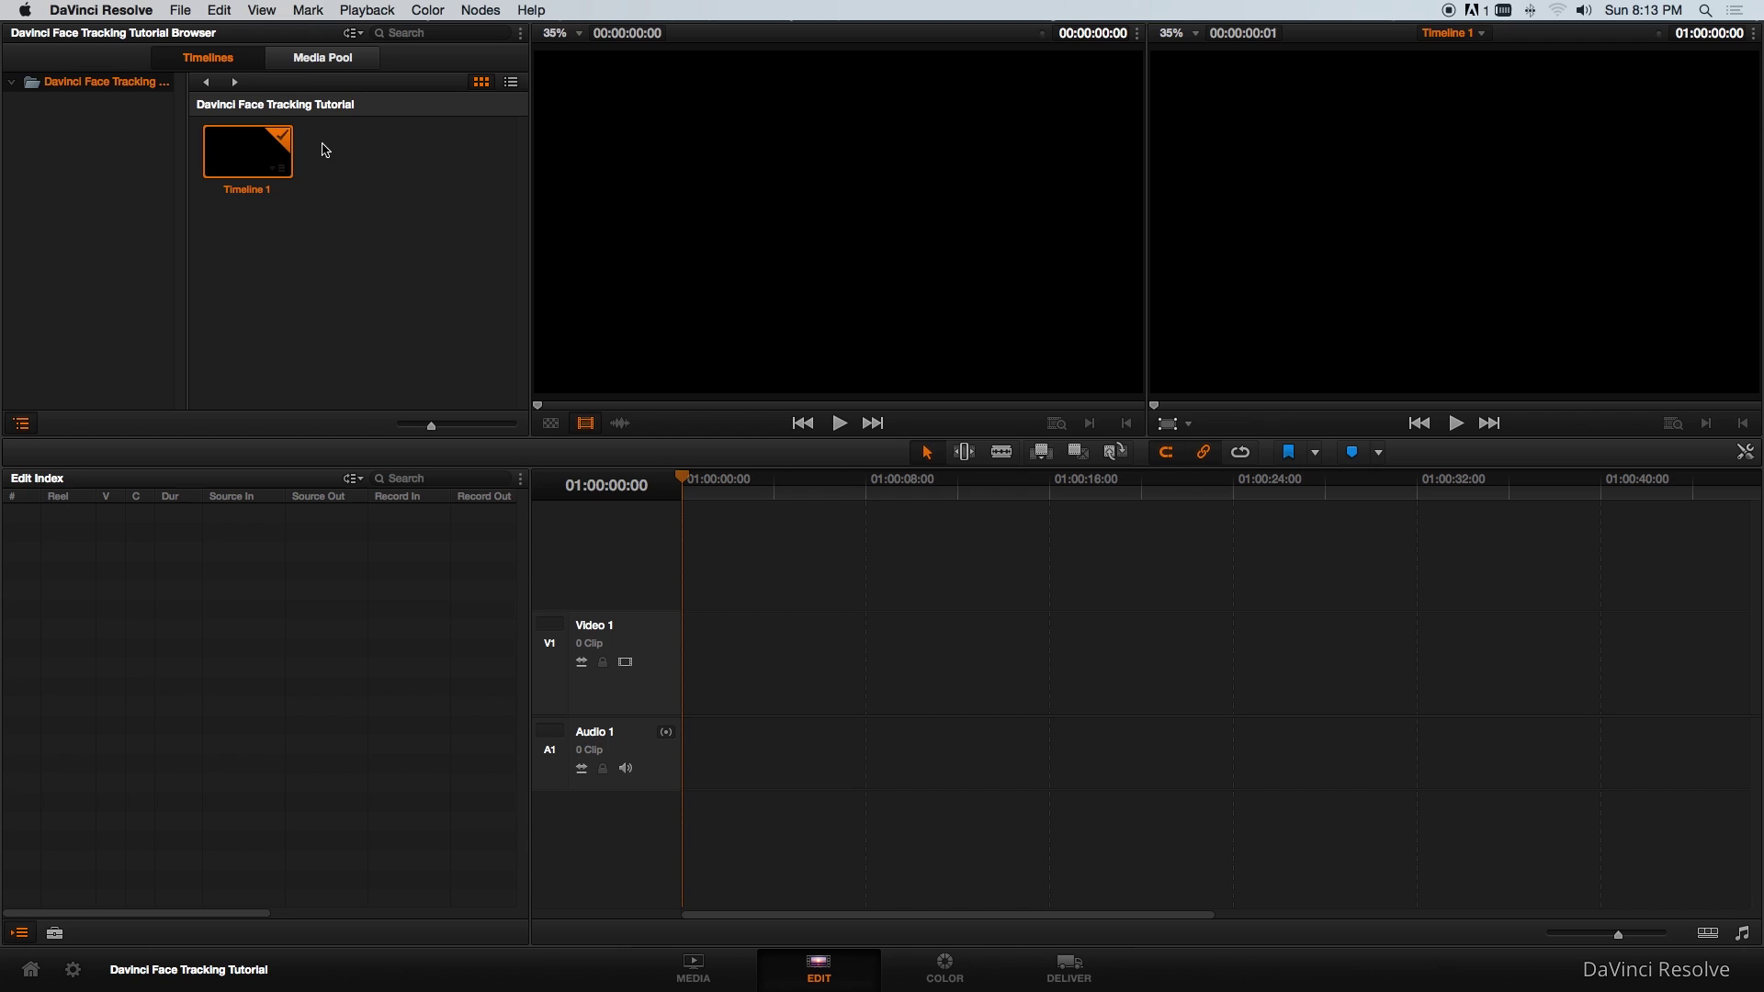
left_click(321, 58)
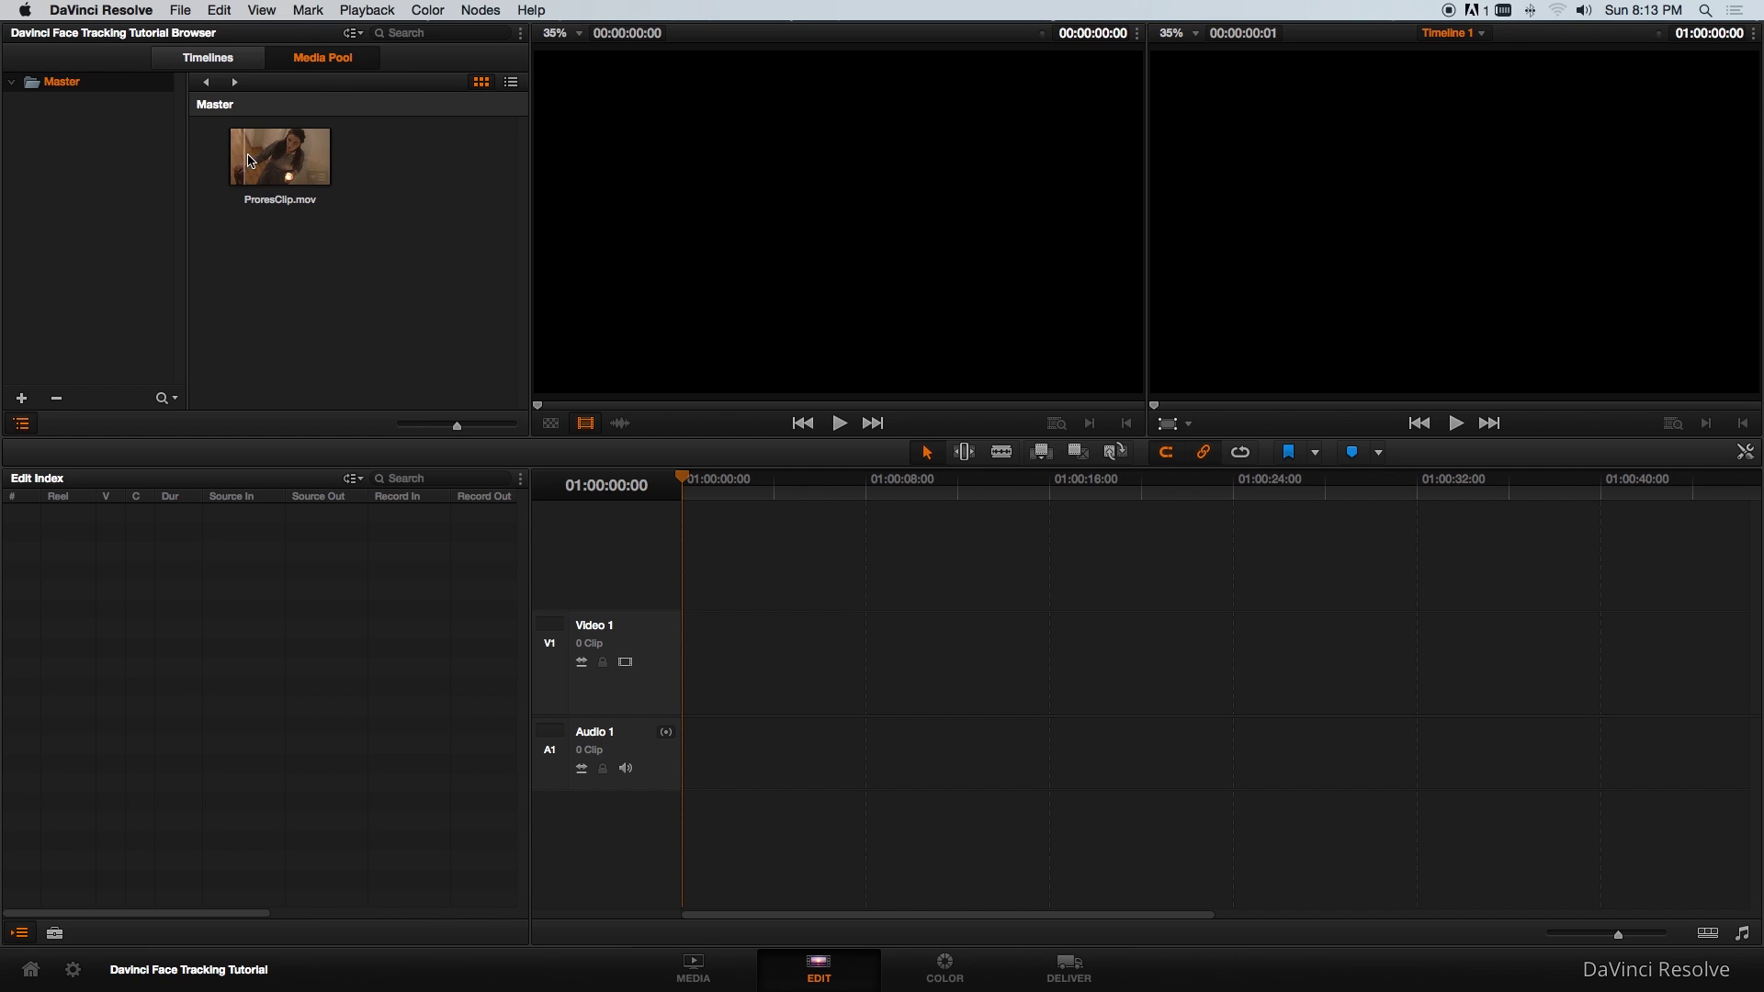
left_click_drag(280, 156, 675, 584)
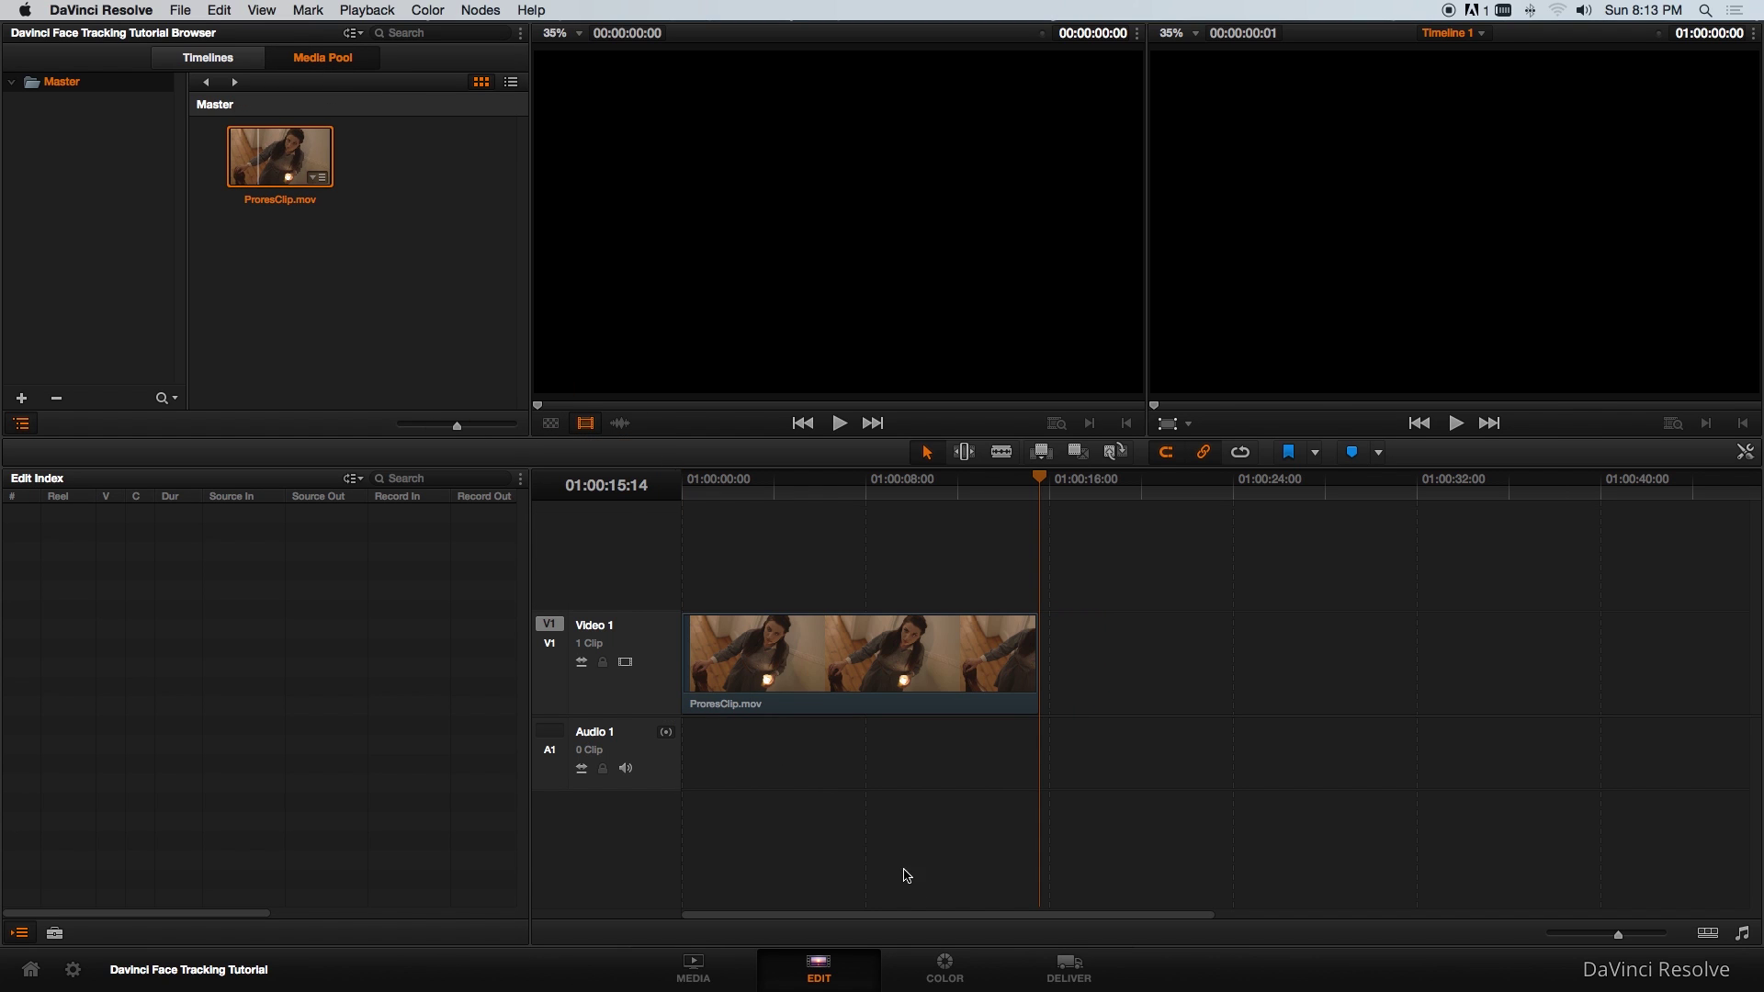
On the Color page, set saturation to 0, contrast to 1.304 and lift to -0.08.
left_click(941, 967)
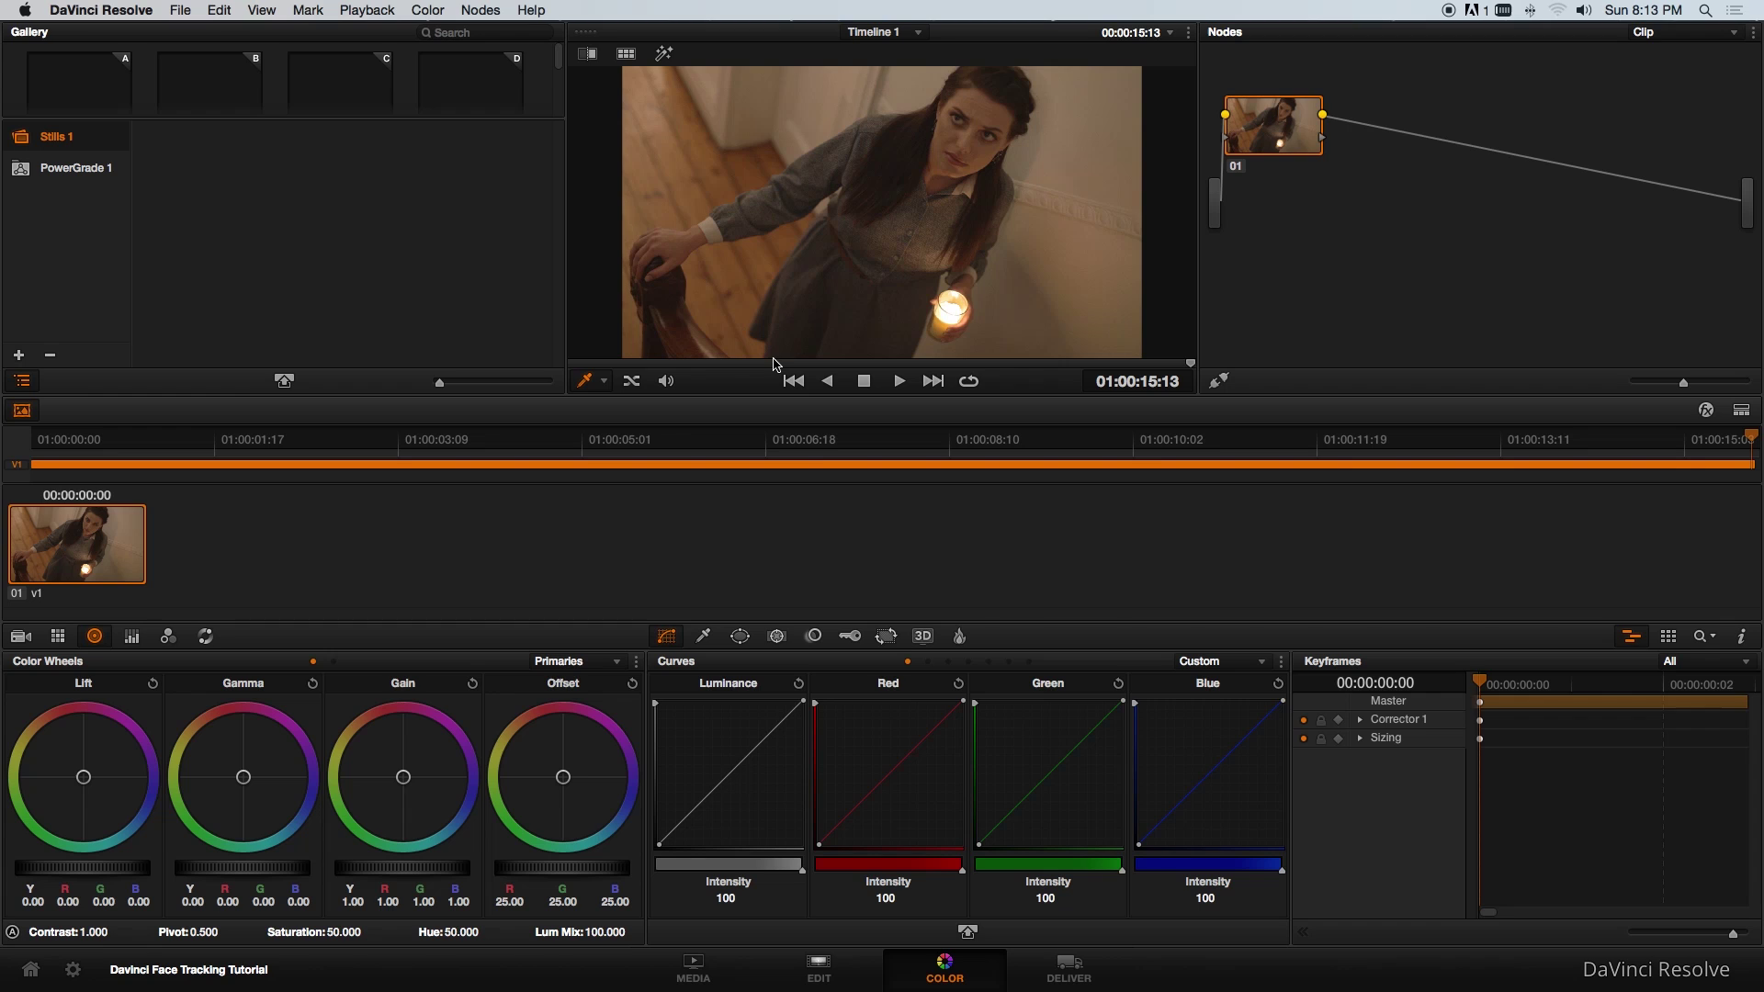
key("j")
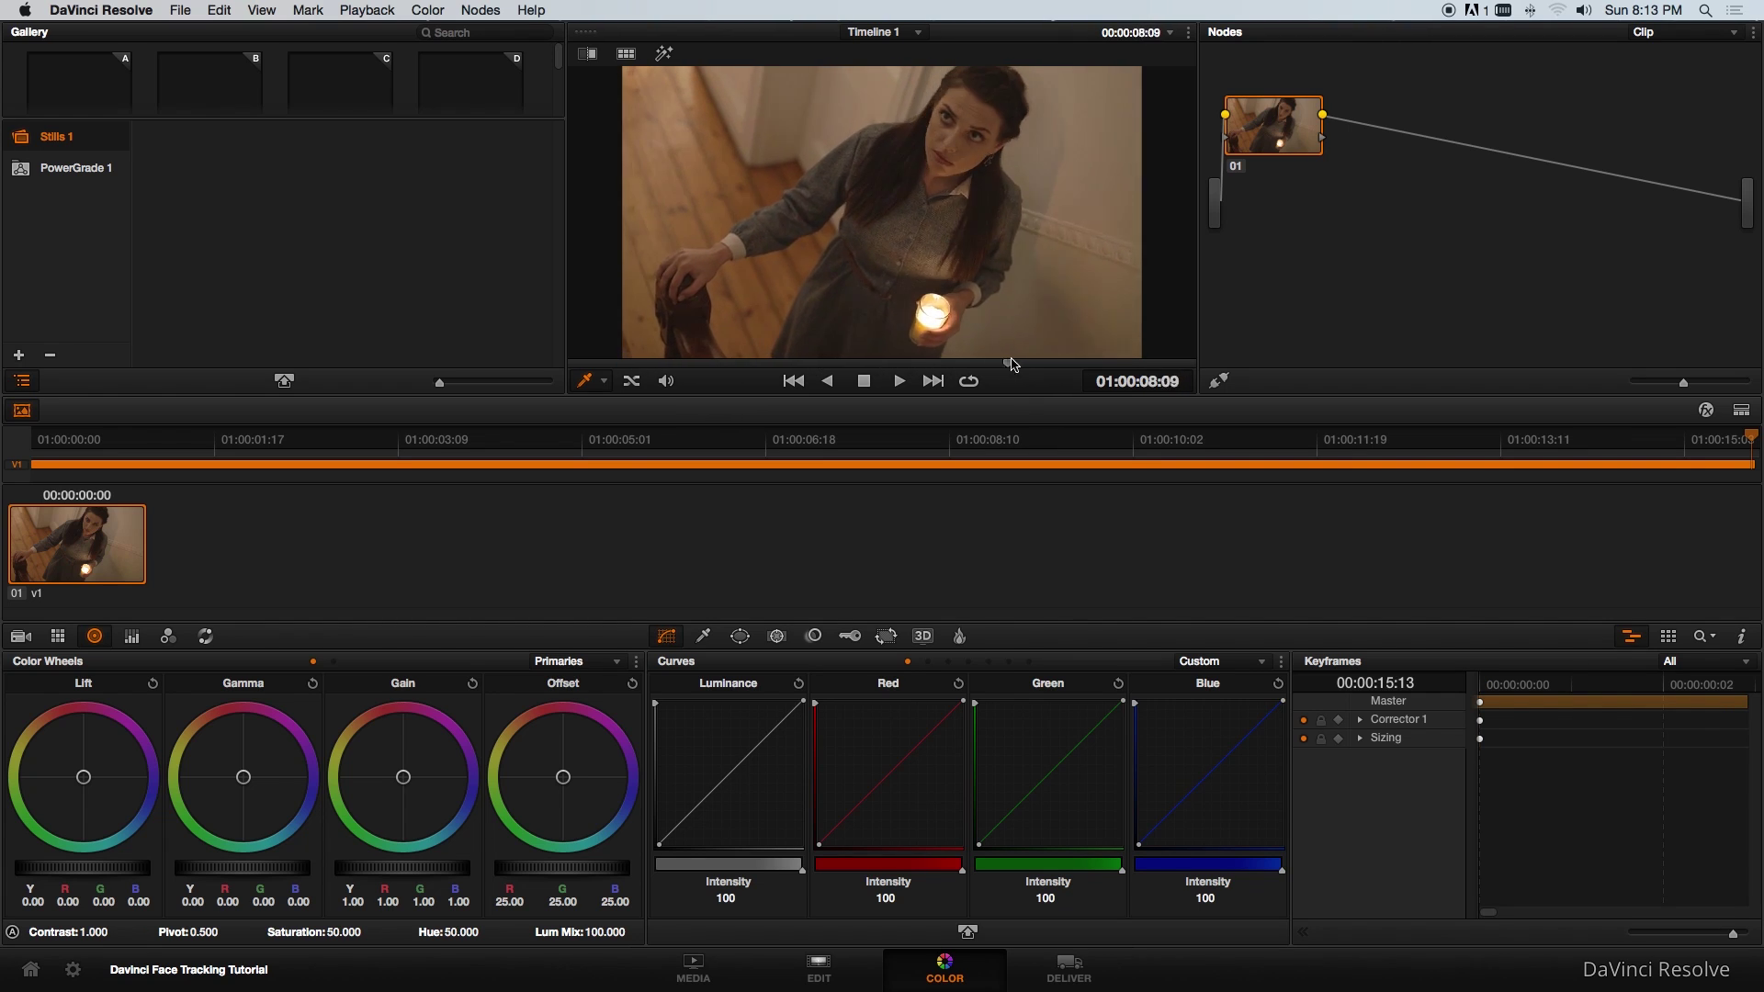
key("k")
left_click_drag(1275, 148, 1359, 231)
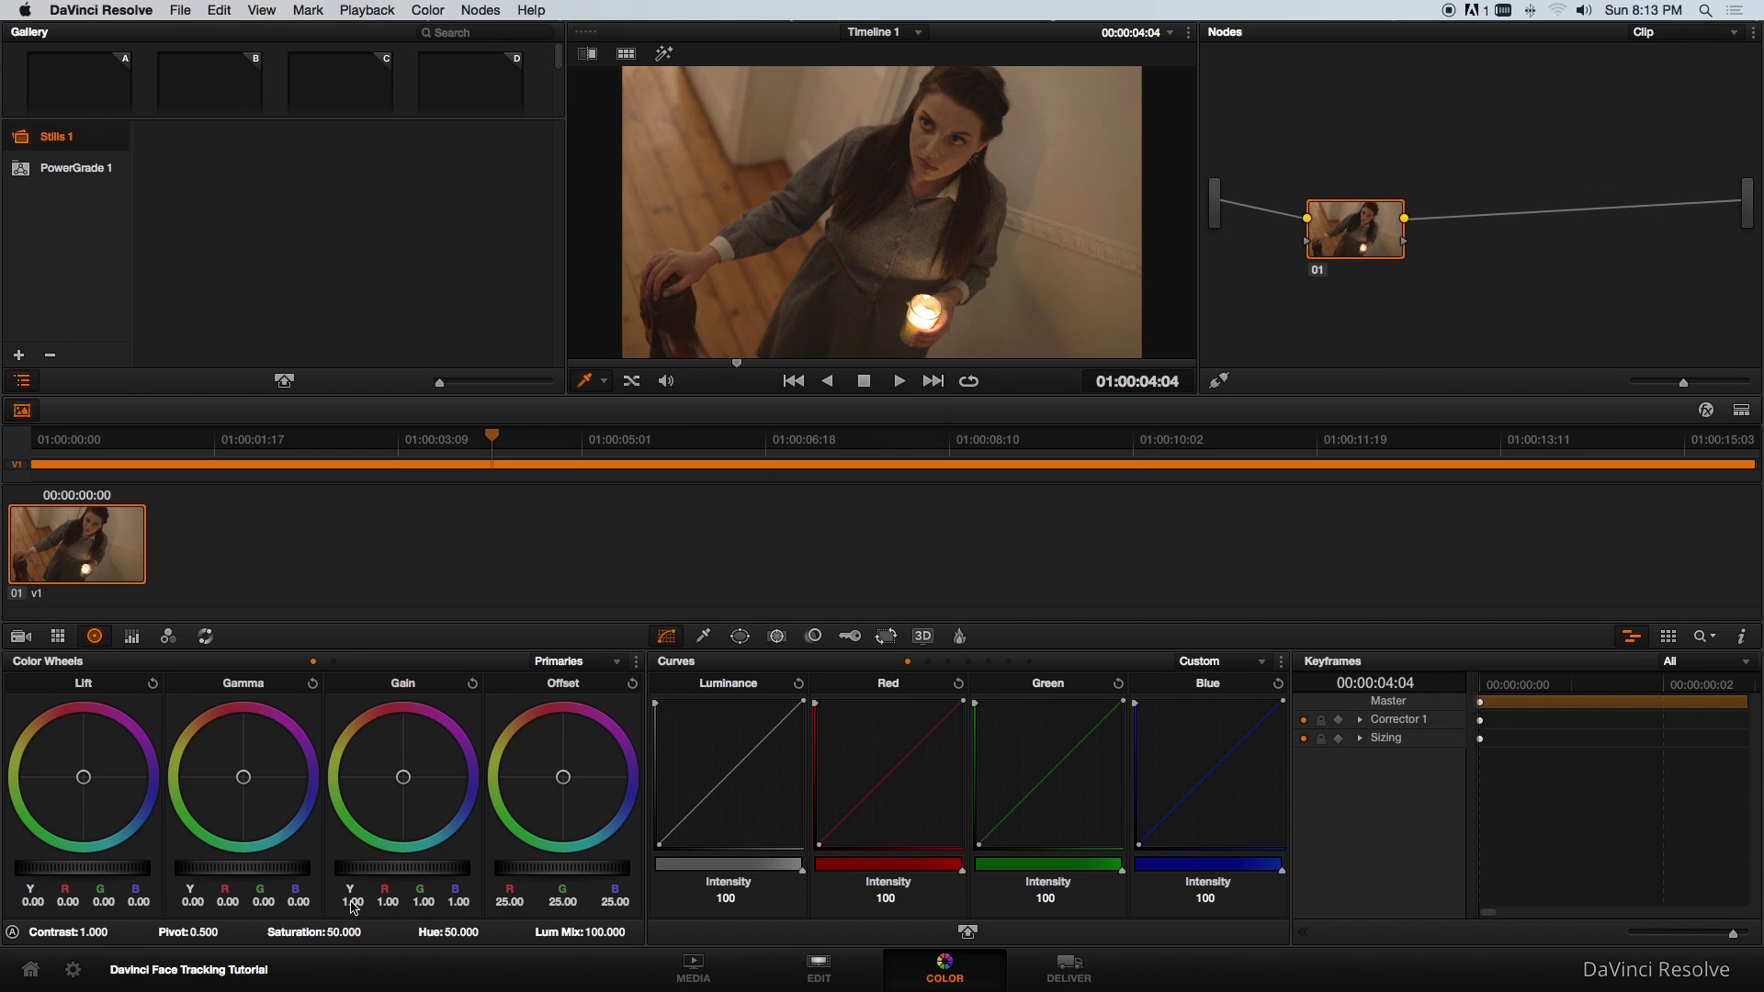
left_click_drag(337, 934, 303, 934)
left_click_drag(91, 933, 93, 934)
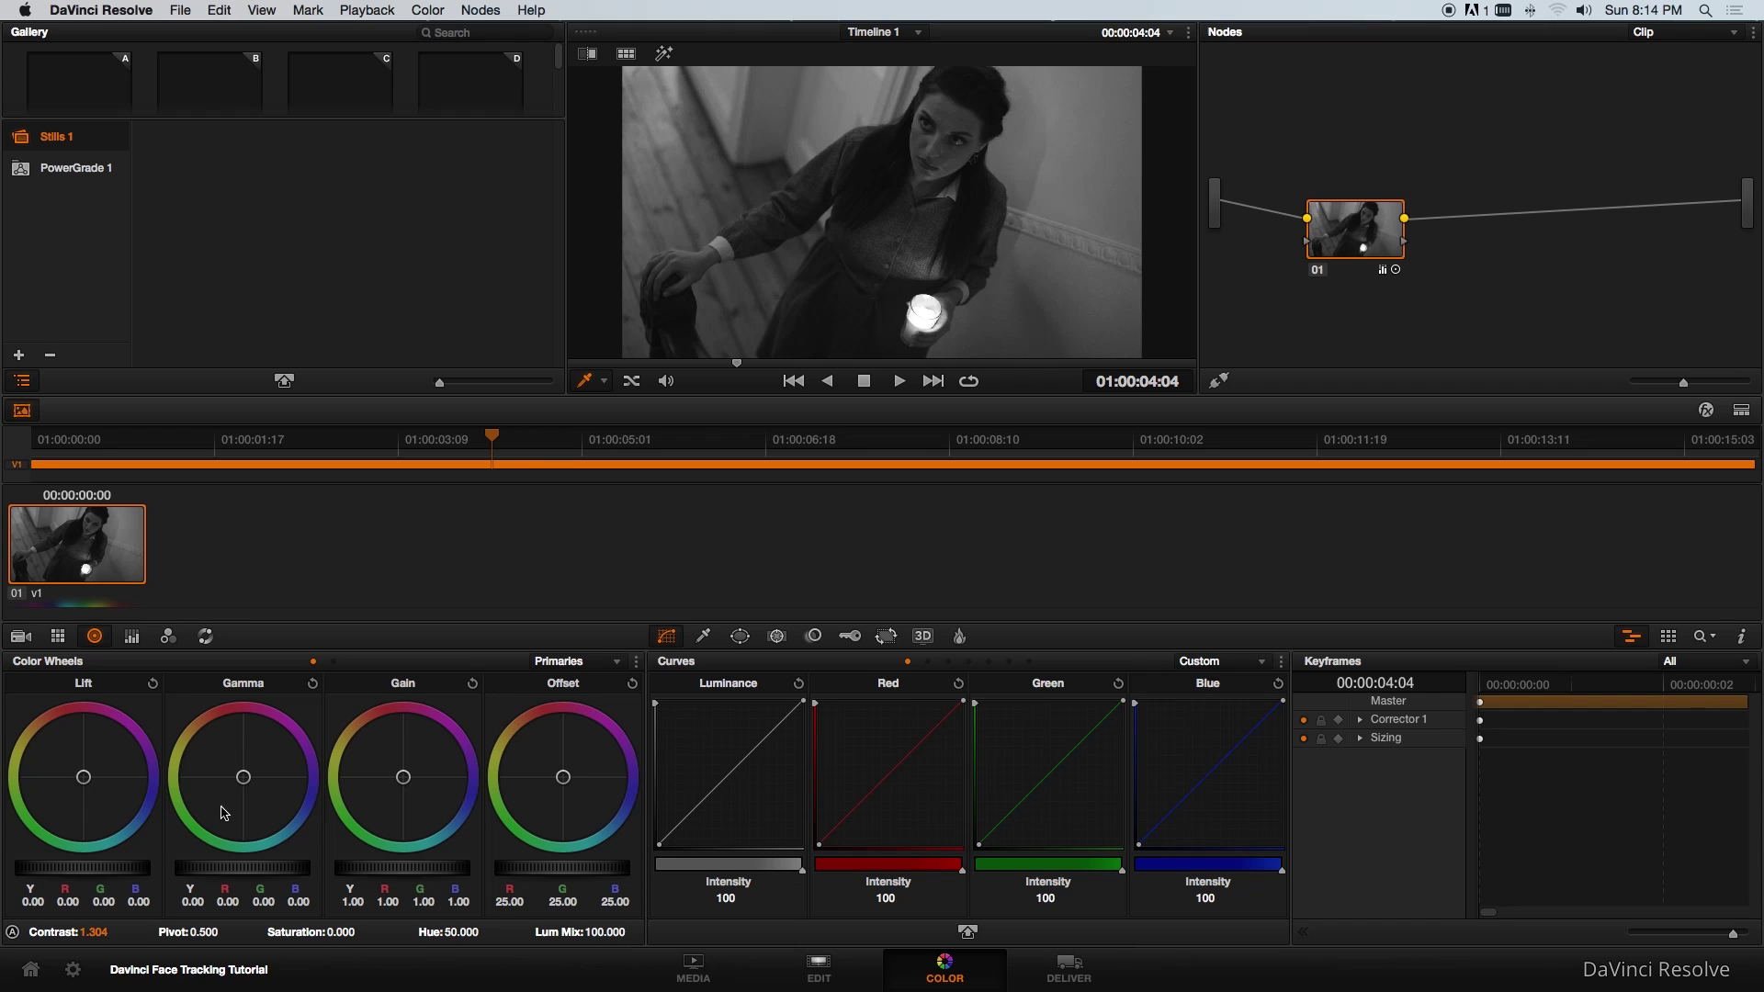
mouse_move(112, 873)
left_mouse_down()
mouse_move(18, 872)
mouse_move(81, 874)
mouse_move(86, 896)
left_mouse_up()
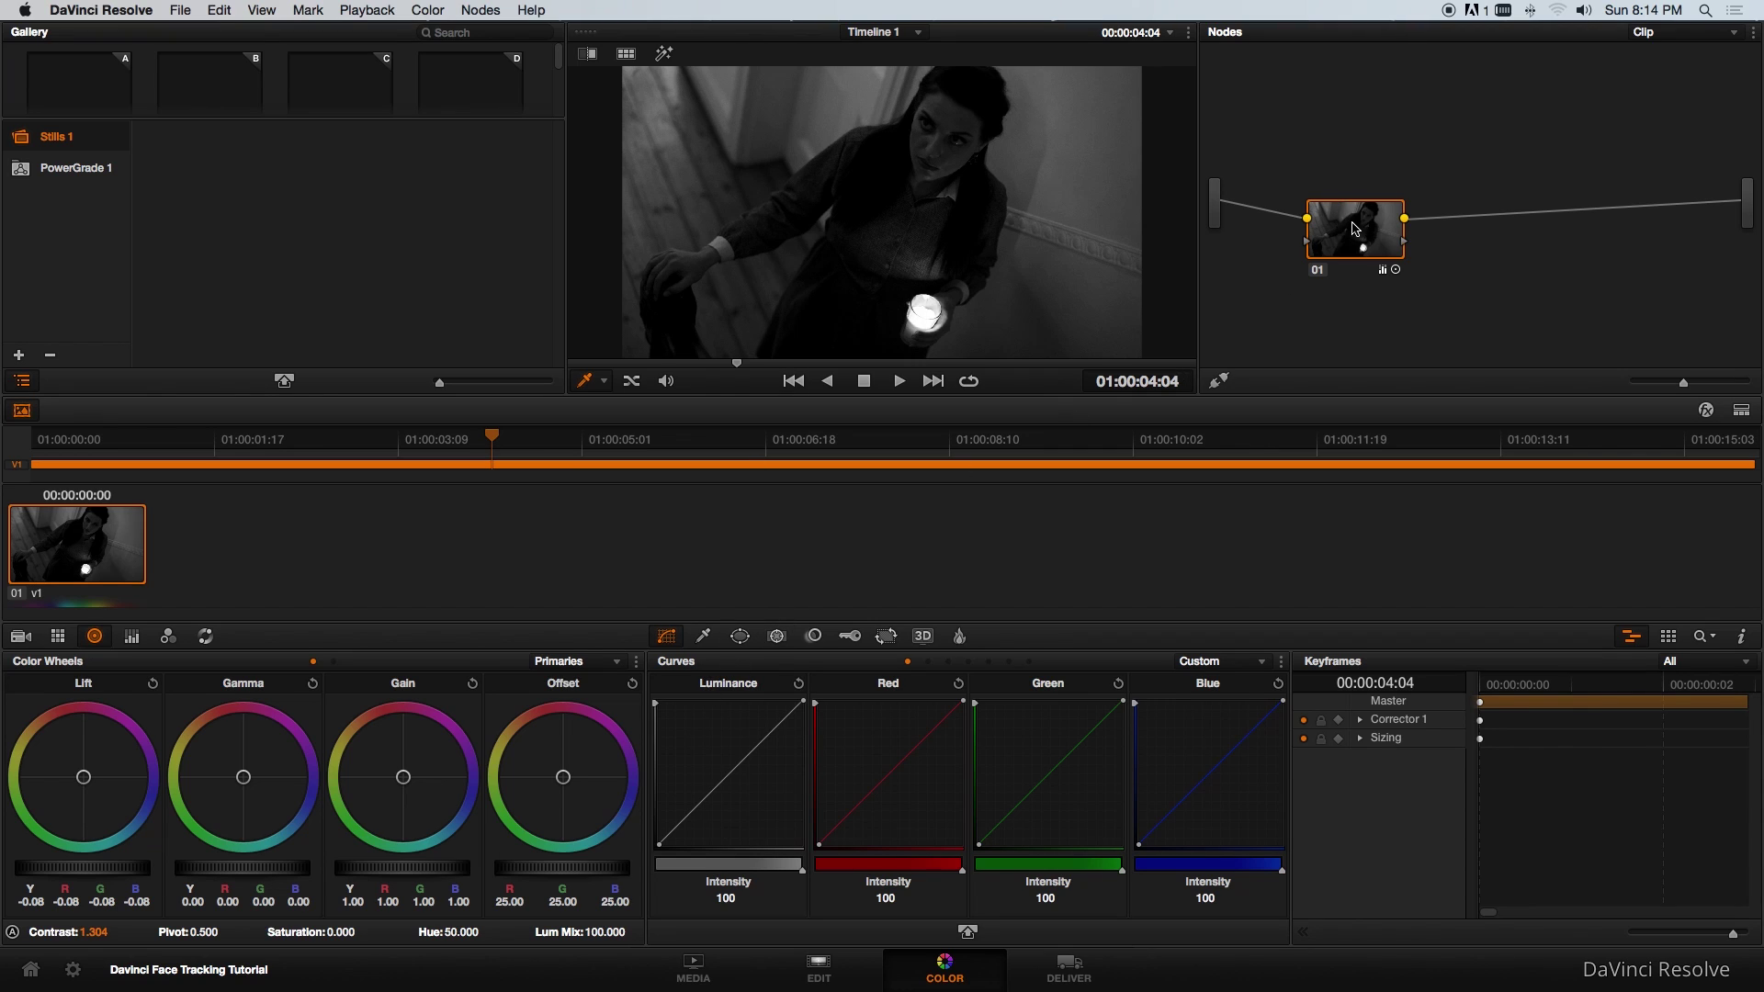
Add corrector node 02, link it after node 01, and show the Window palette.
left_click_drag(1356, 229, 1320, 193)
right_click(1419, 260)
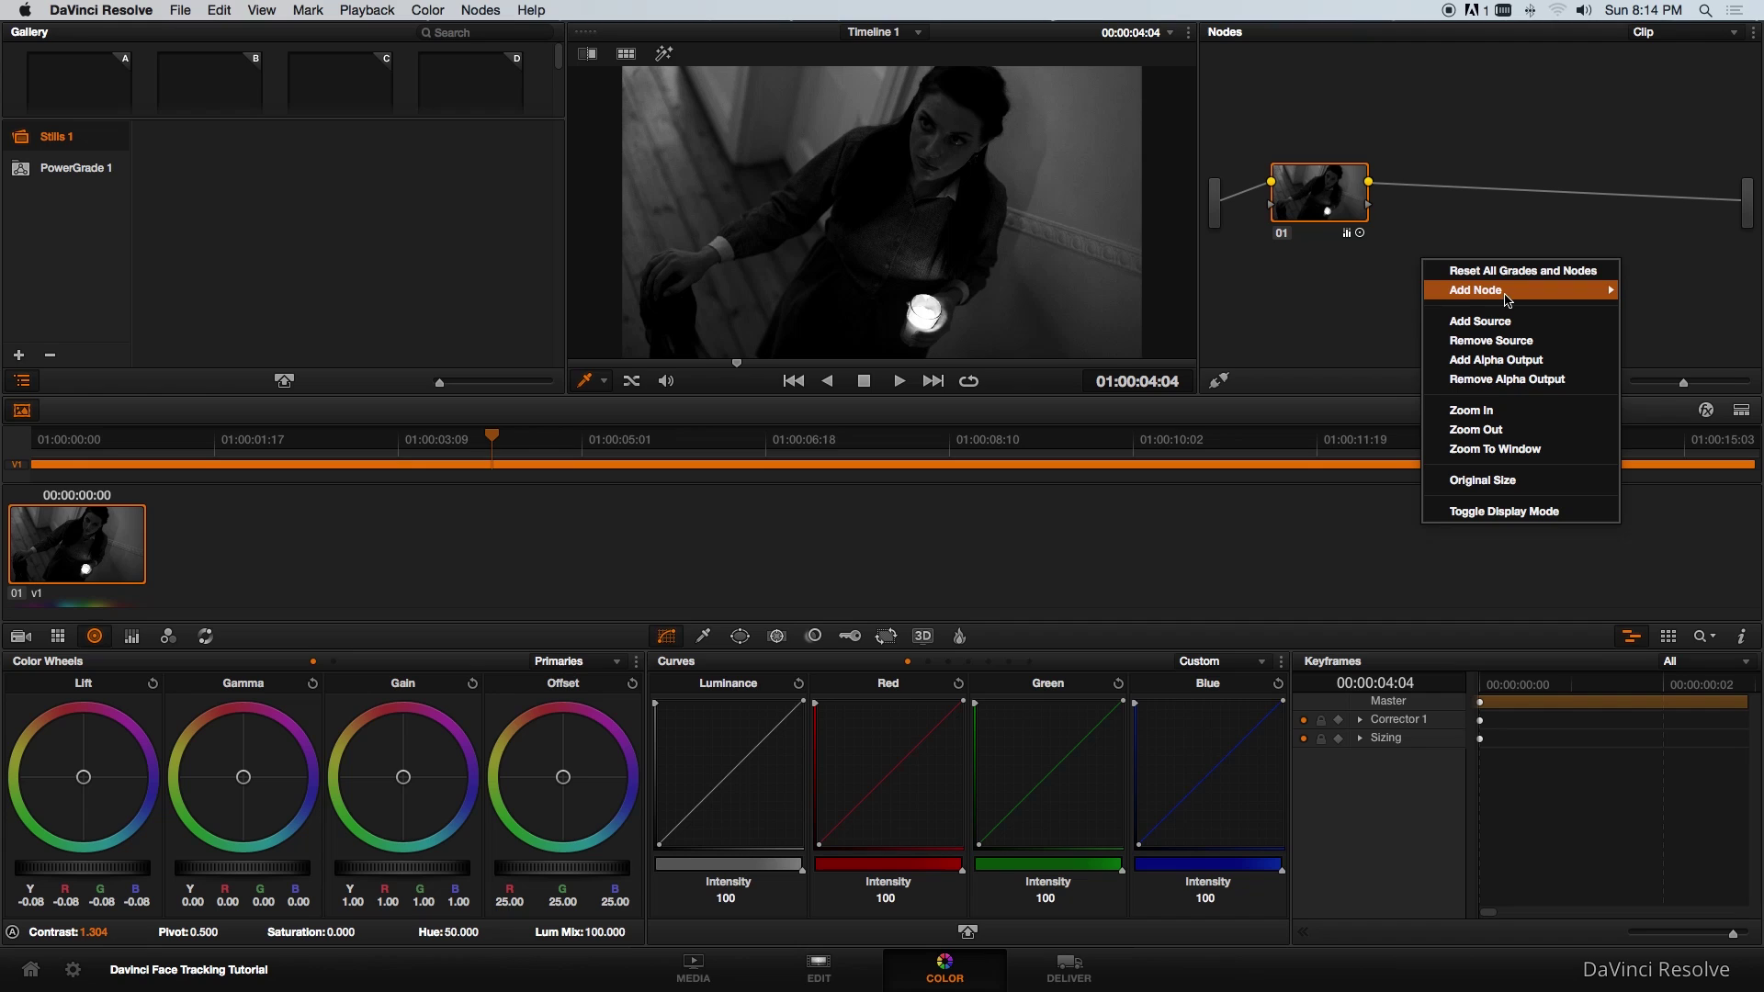
mouse_move(1516, 290)
left_click(1673, 288)
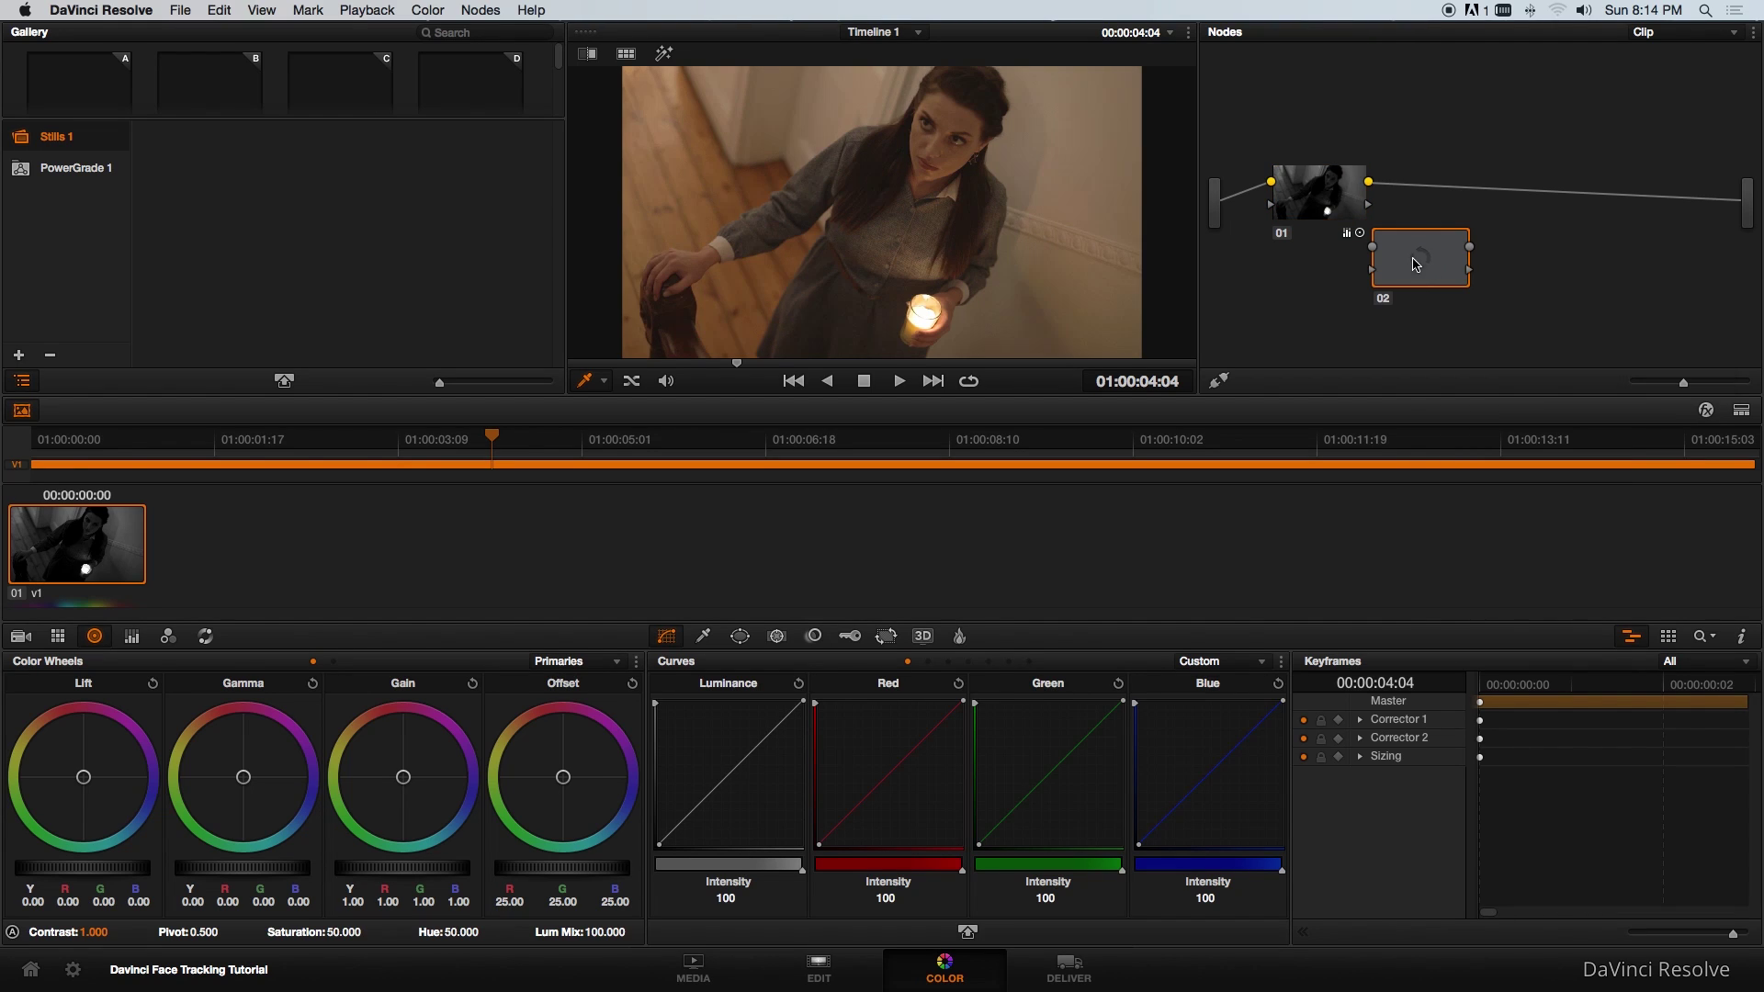
left_click_drag(1417, 265, 1485, 213)
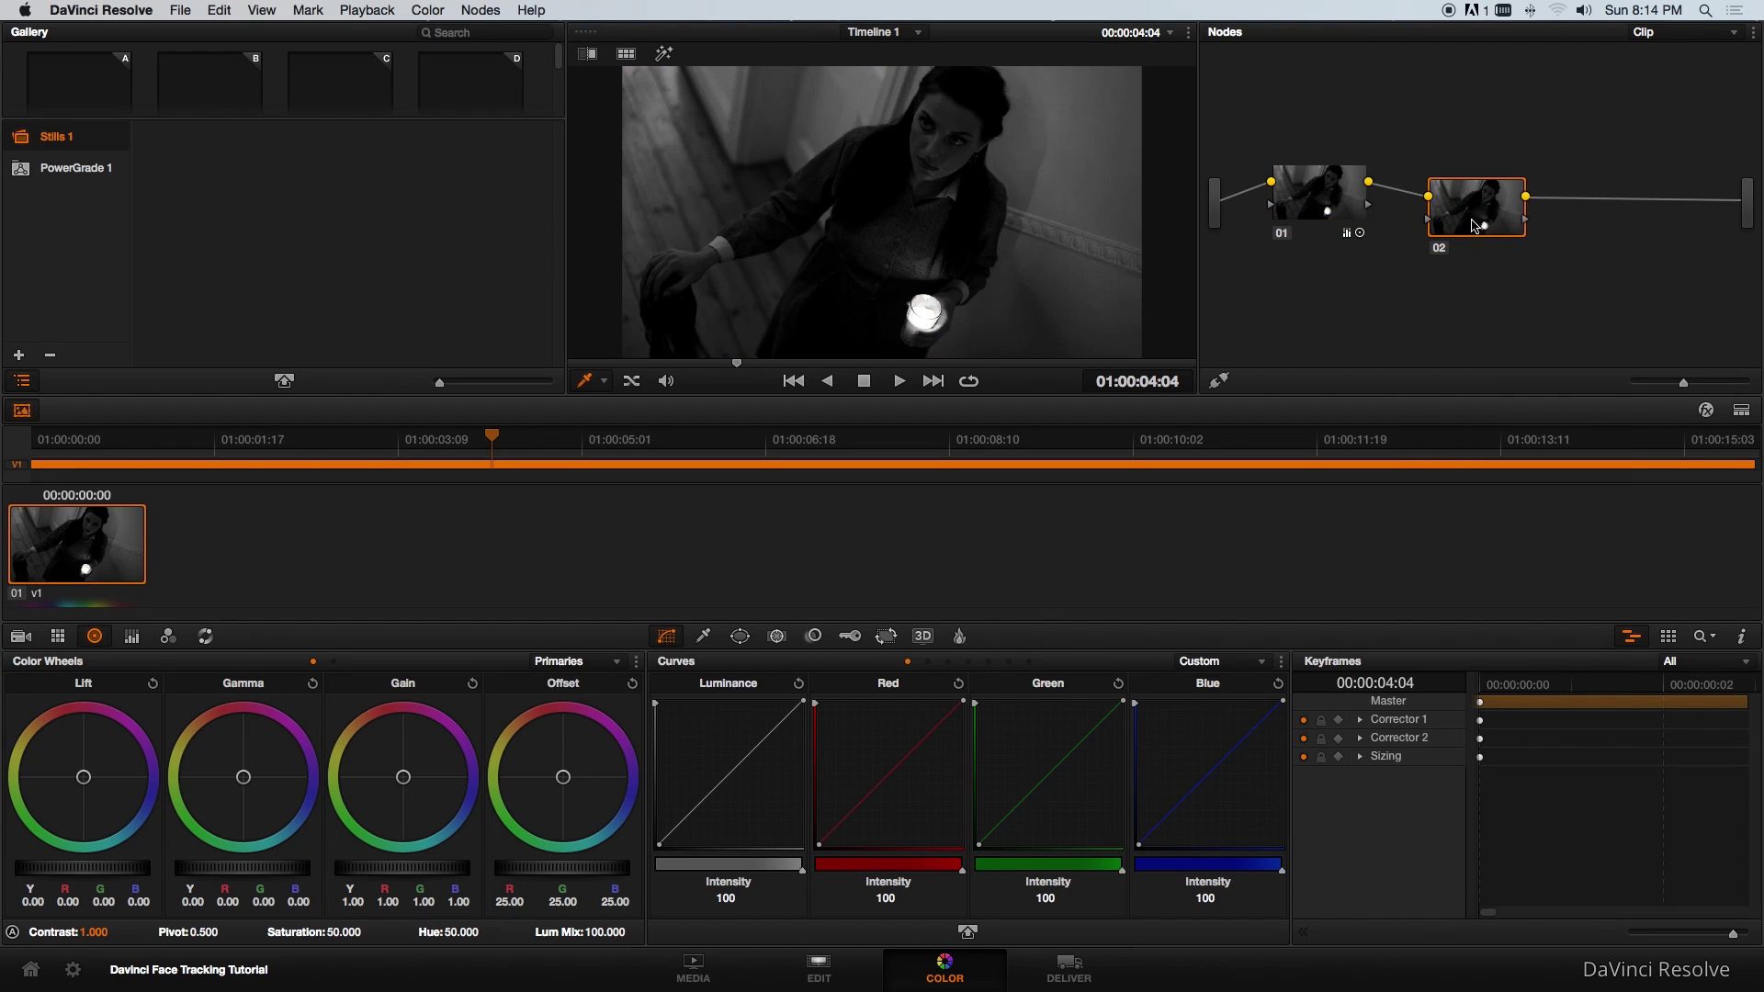
left_click(740, 637)
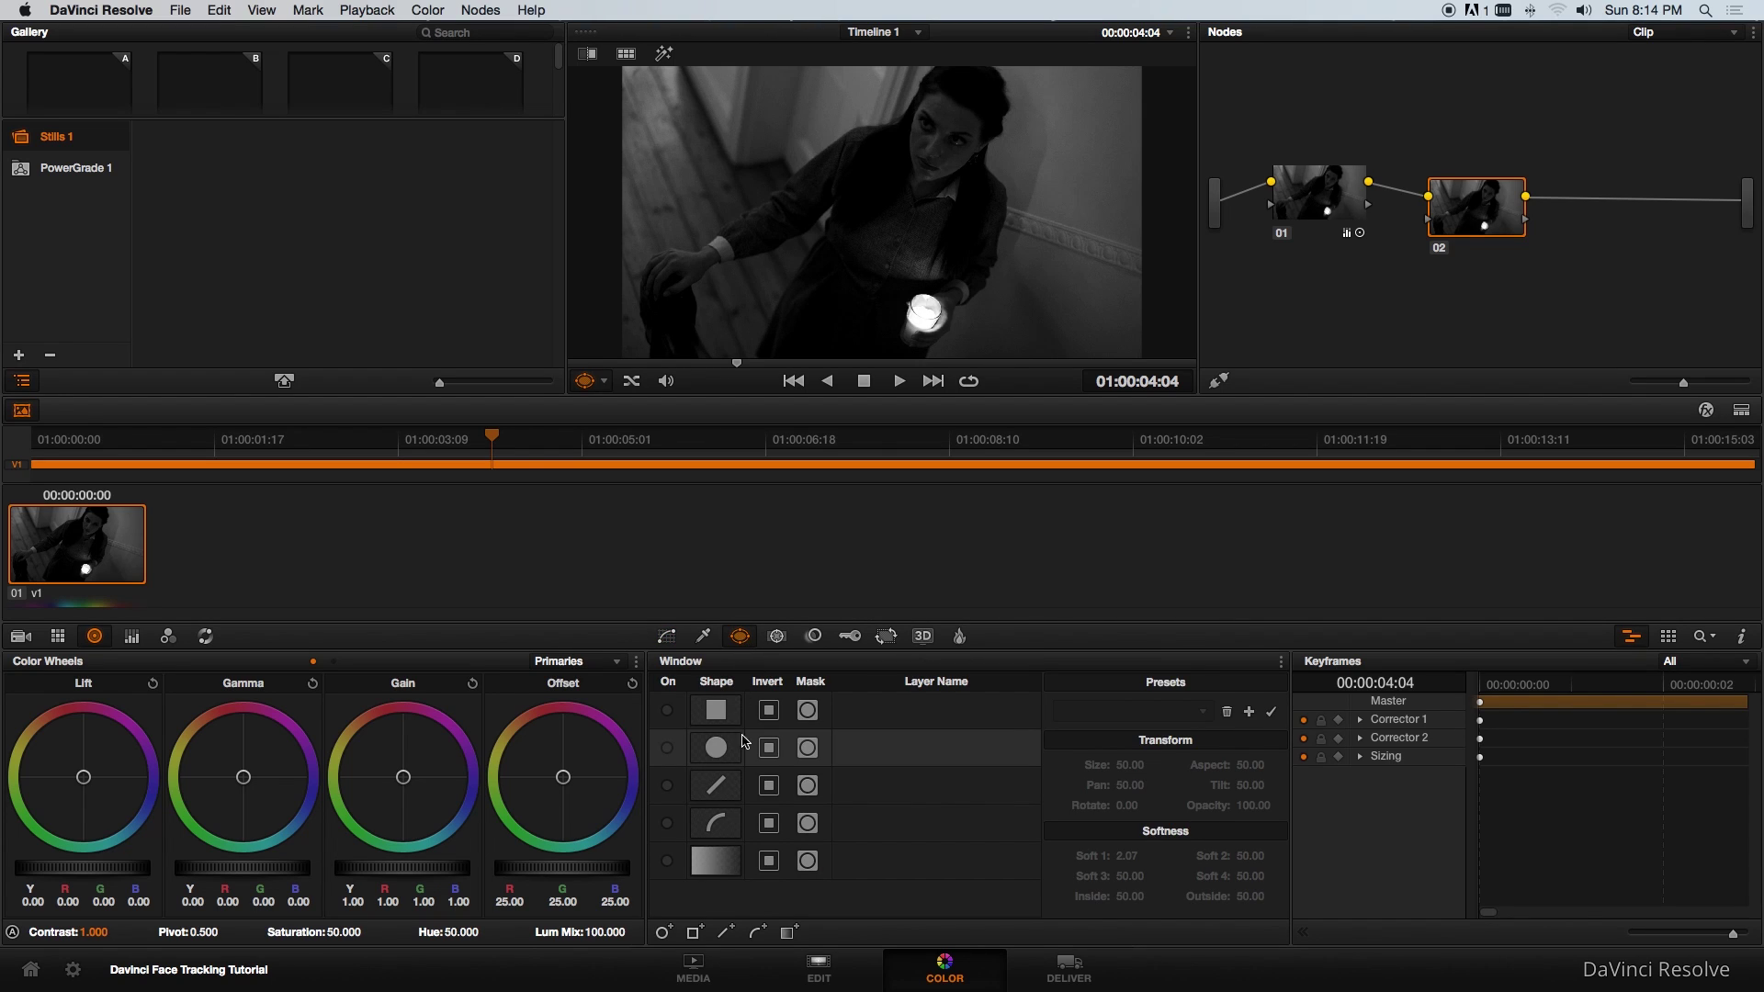
Enable a circle window on node 02, shrink it to an oval (aspect 41.23) over her face.
left_click(669, 748)
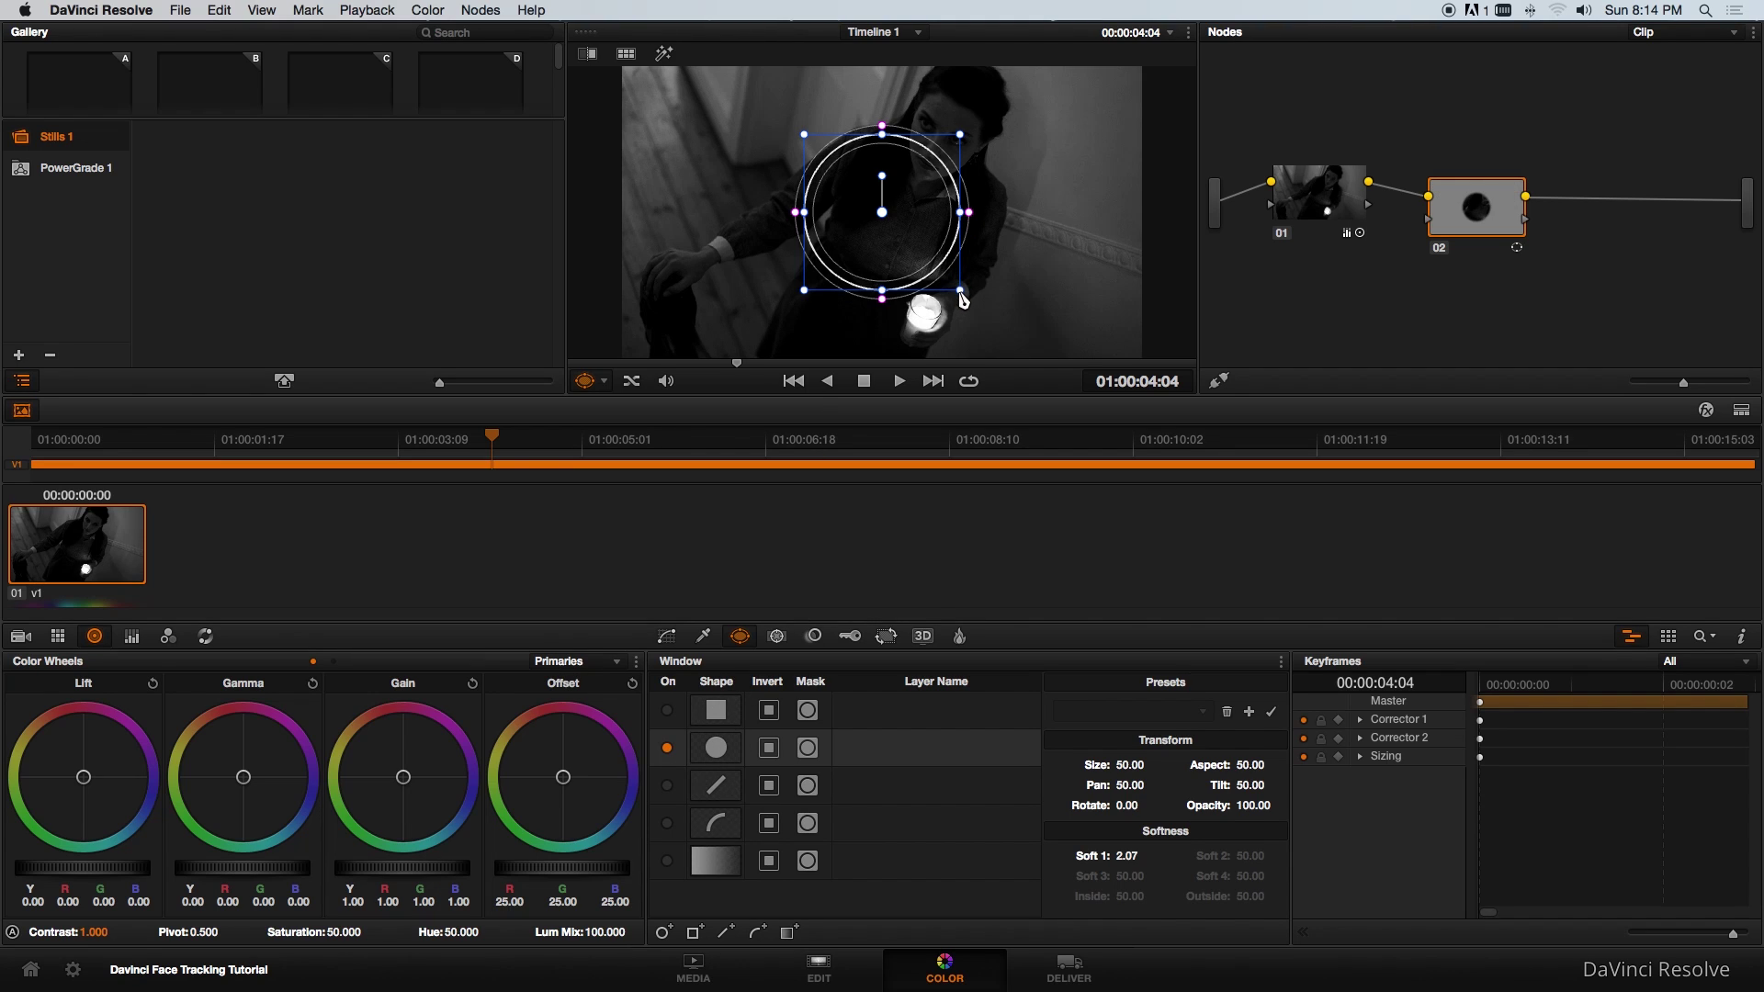
left_click_drag(960, 294, 967, 90)
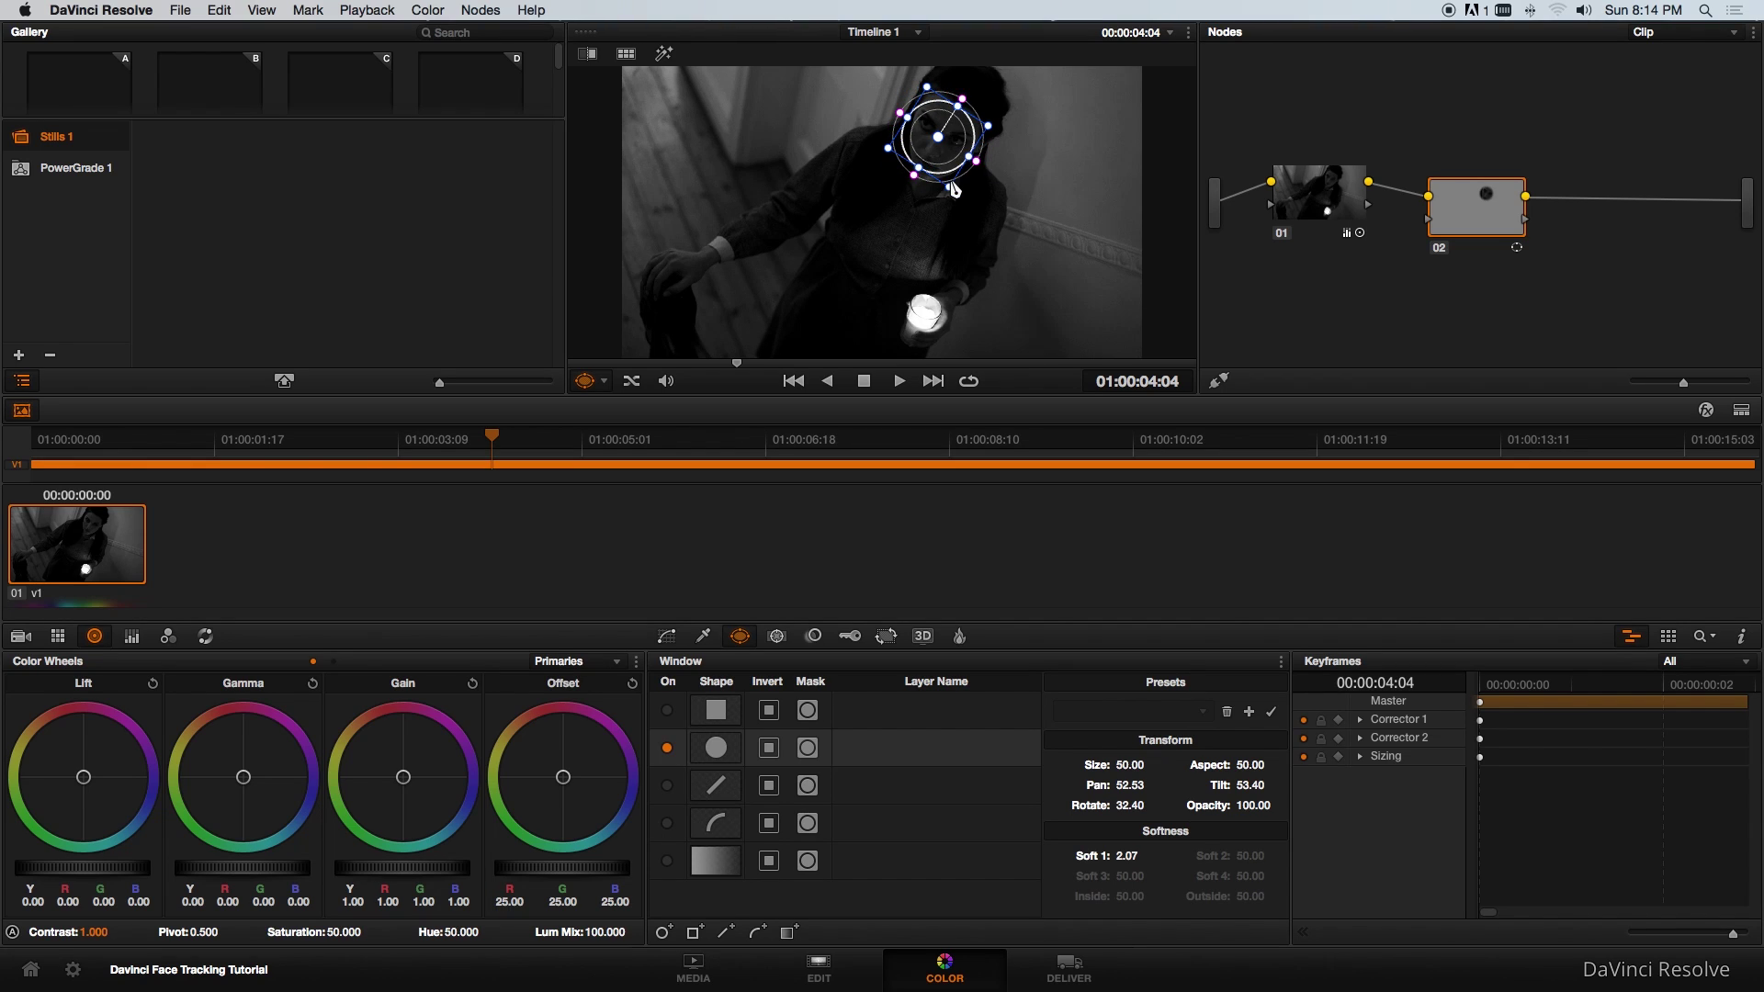
left_click_drag(948, 188, 967, 95)
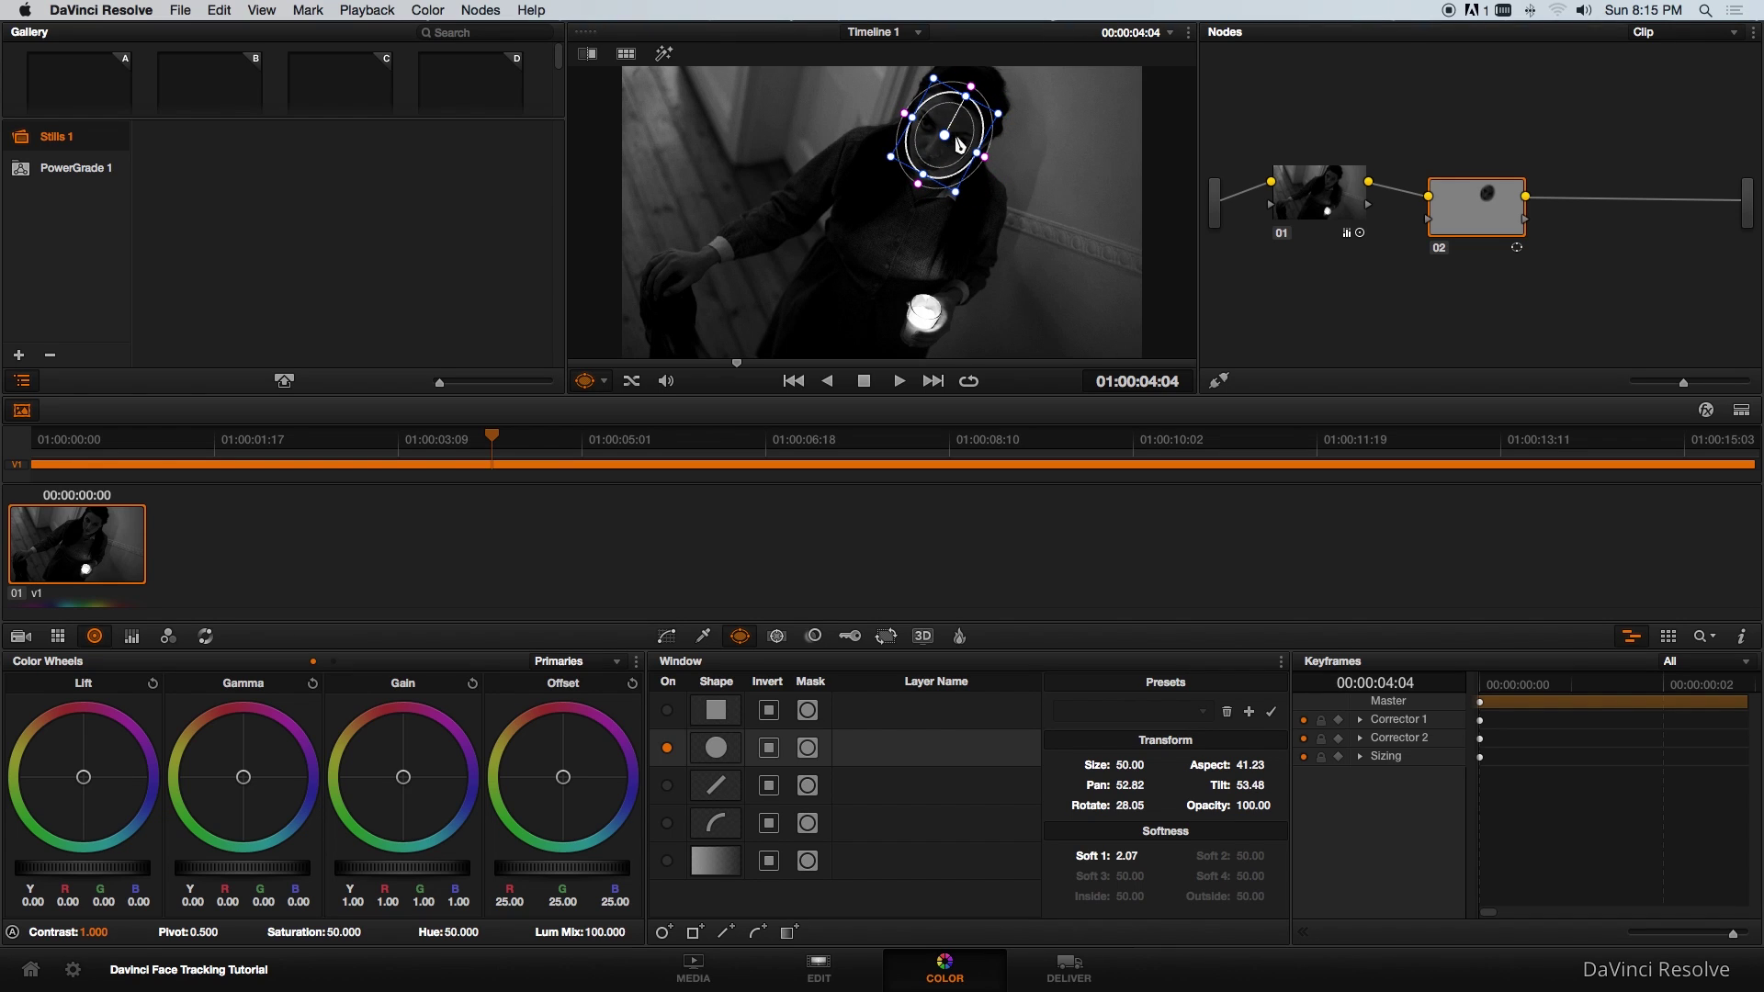
mouse_move(951, 164)
left_mouse_down()
mouse_move(970, 181)
mouse_move(943, 154)
left_mouse_up()
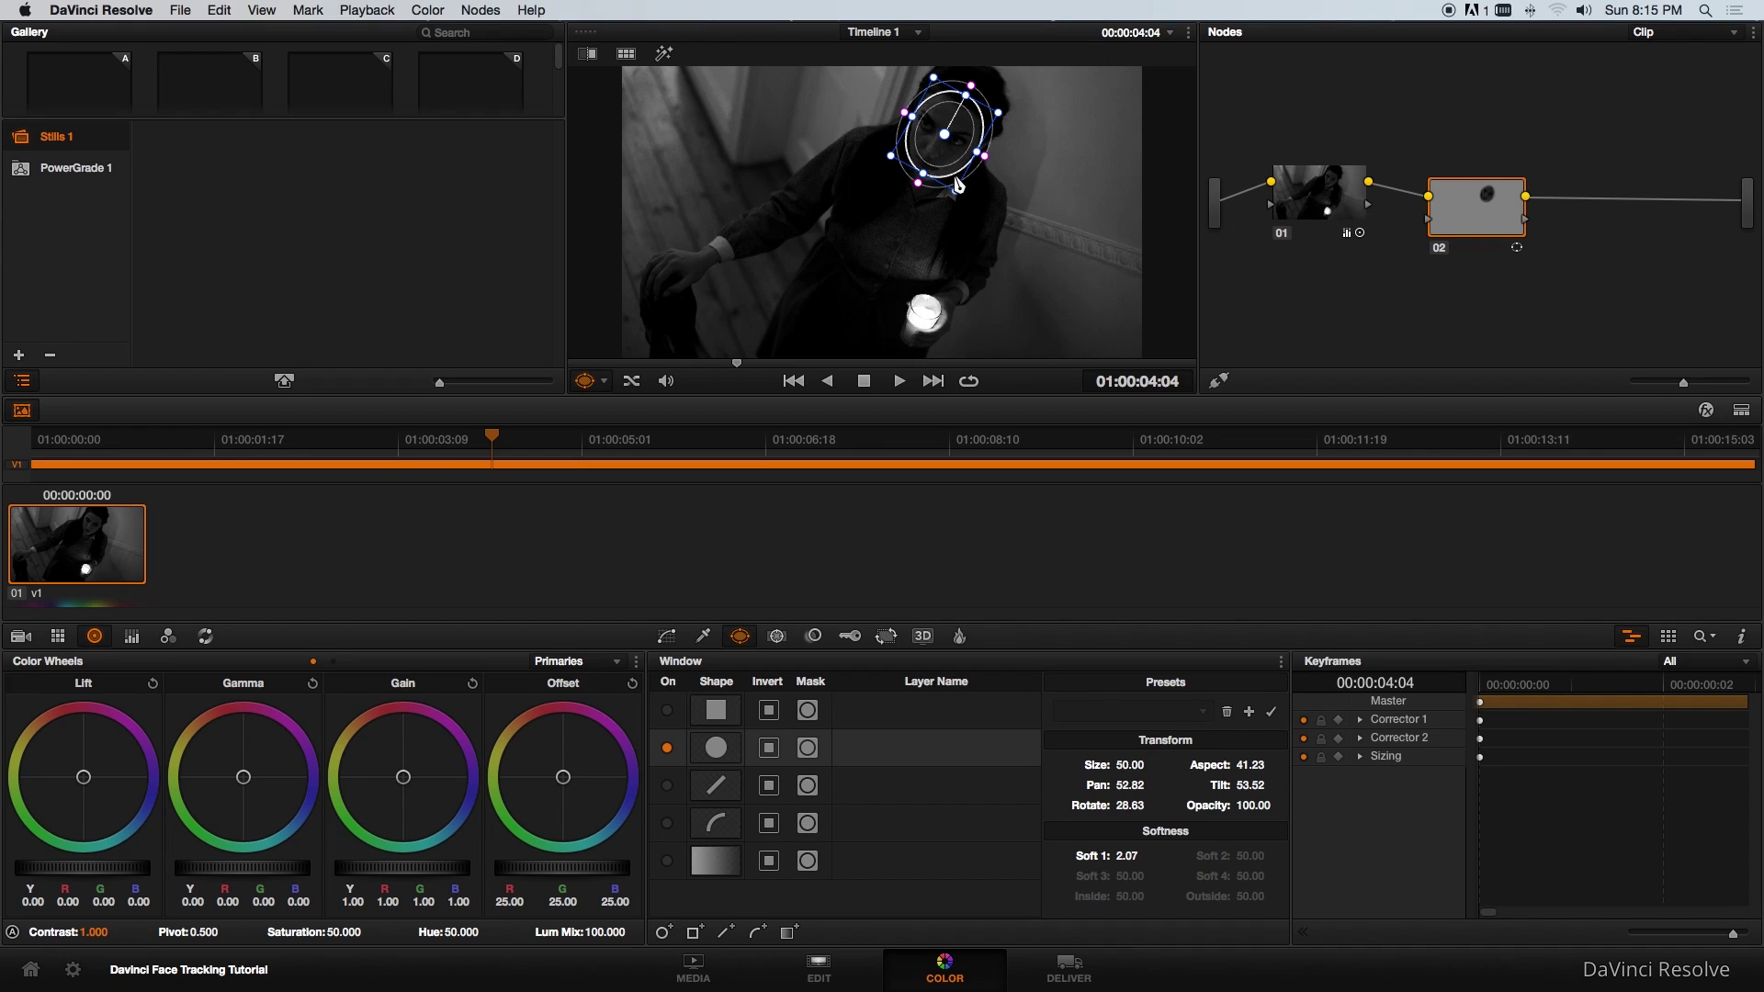
Track the face window forward through the clip and play back in reverse to check it.
left_click(778, 636)
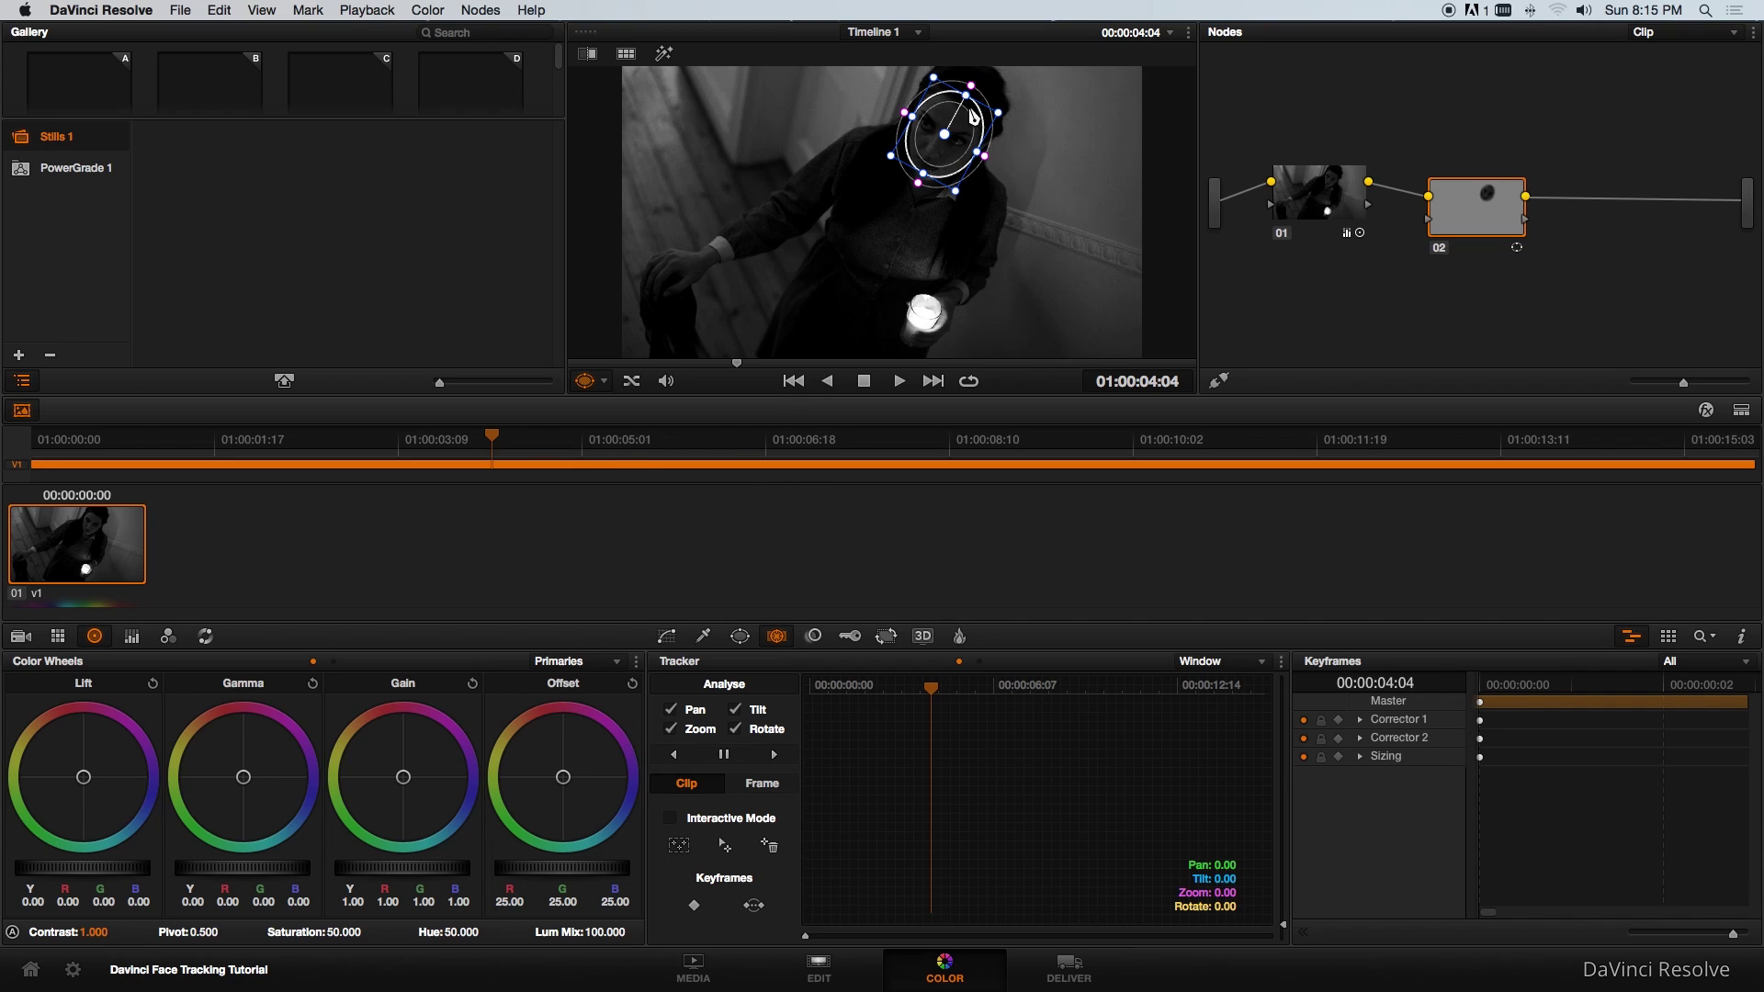
left_click(775, 755)
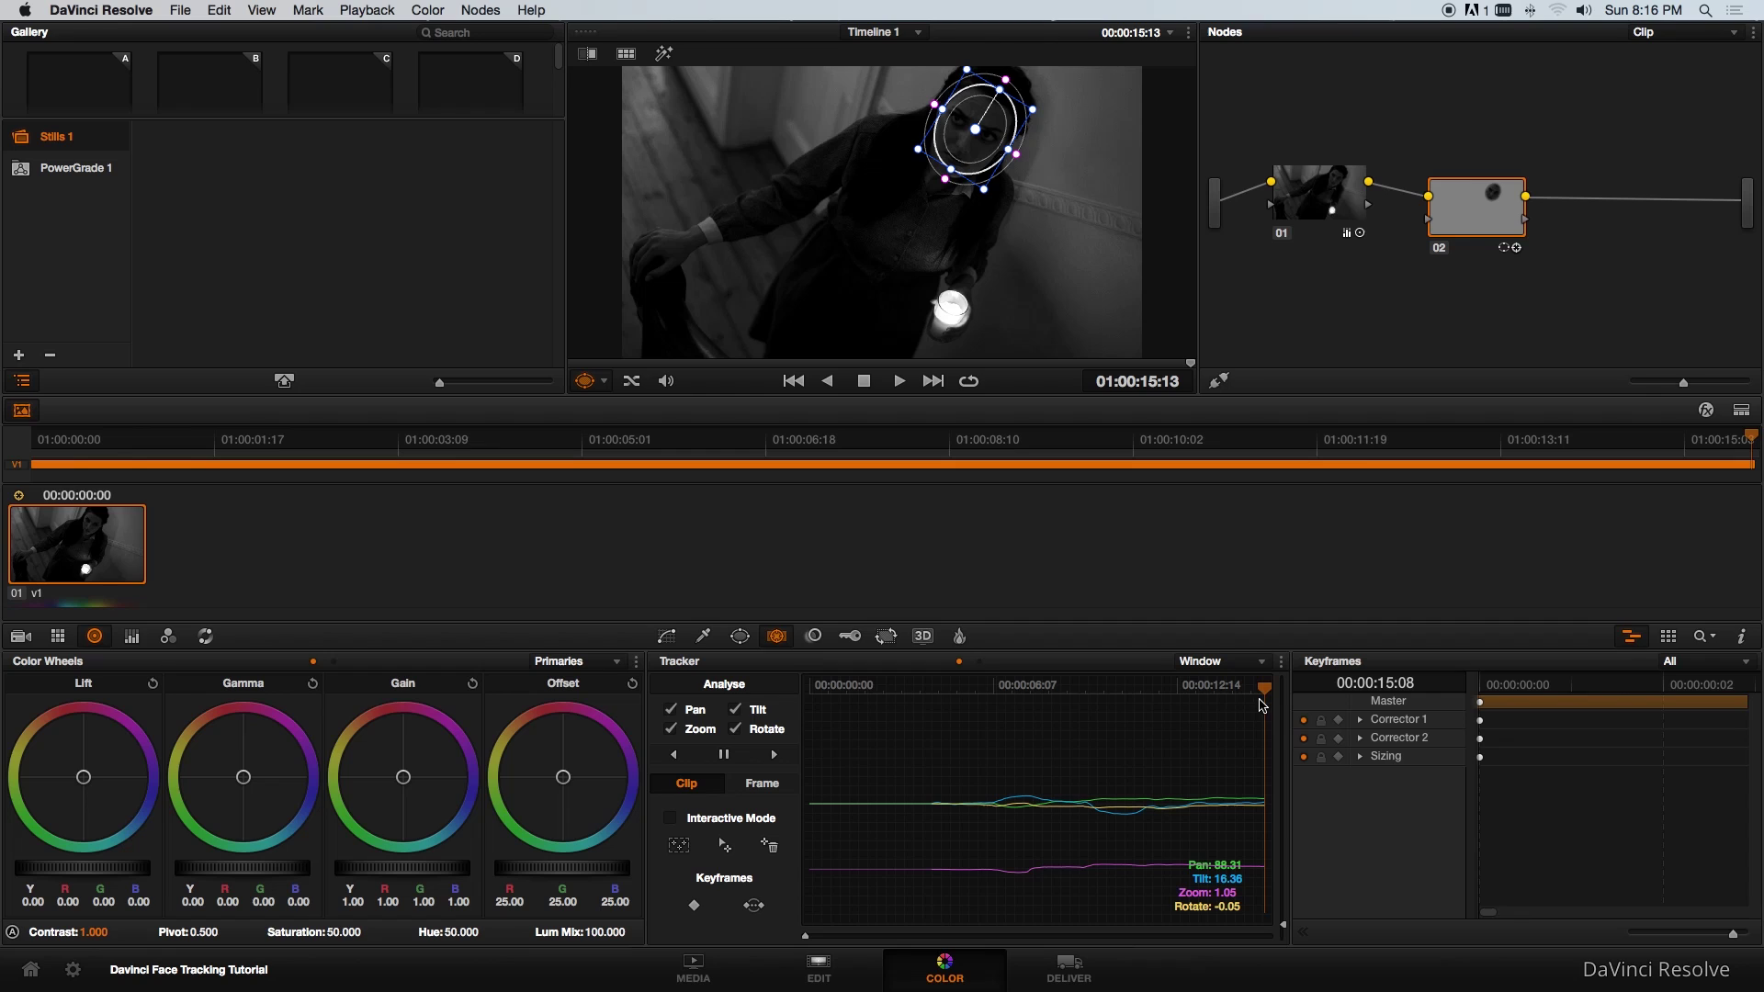
key("j")
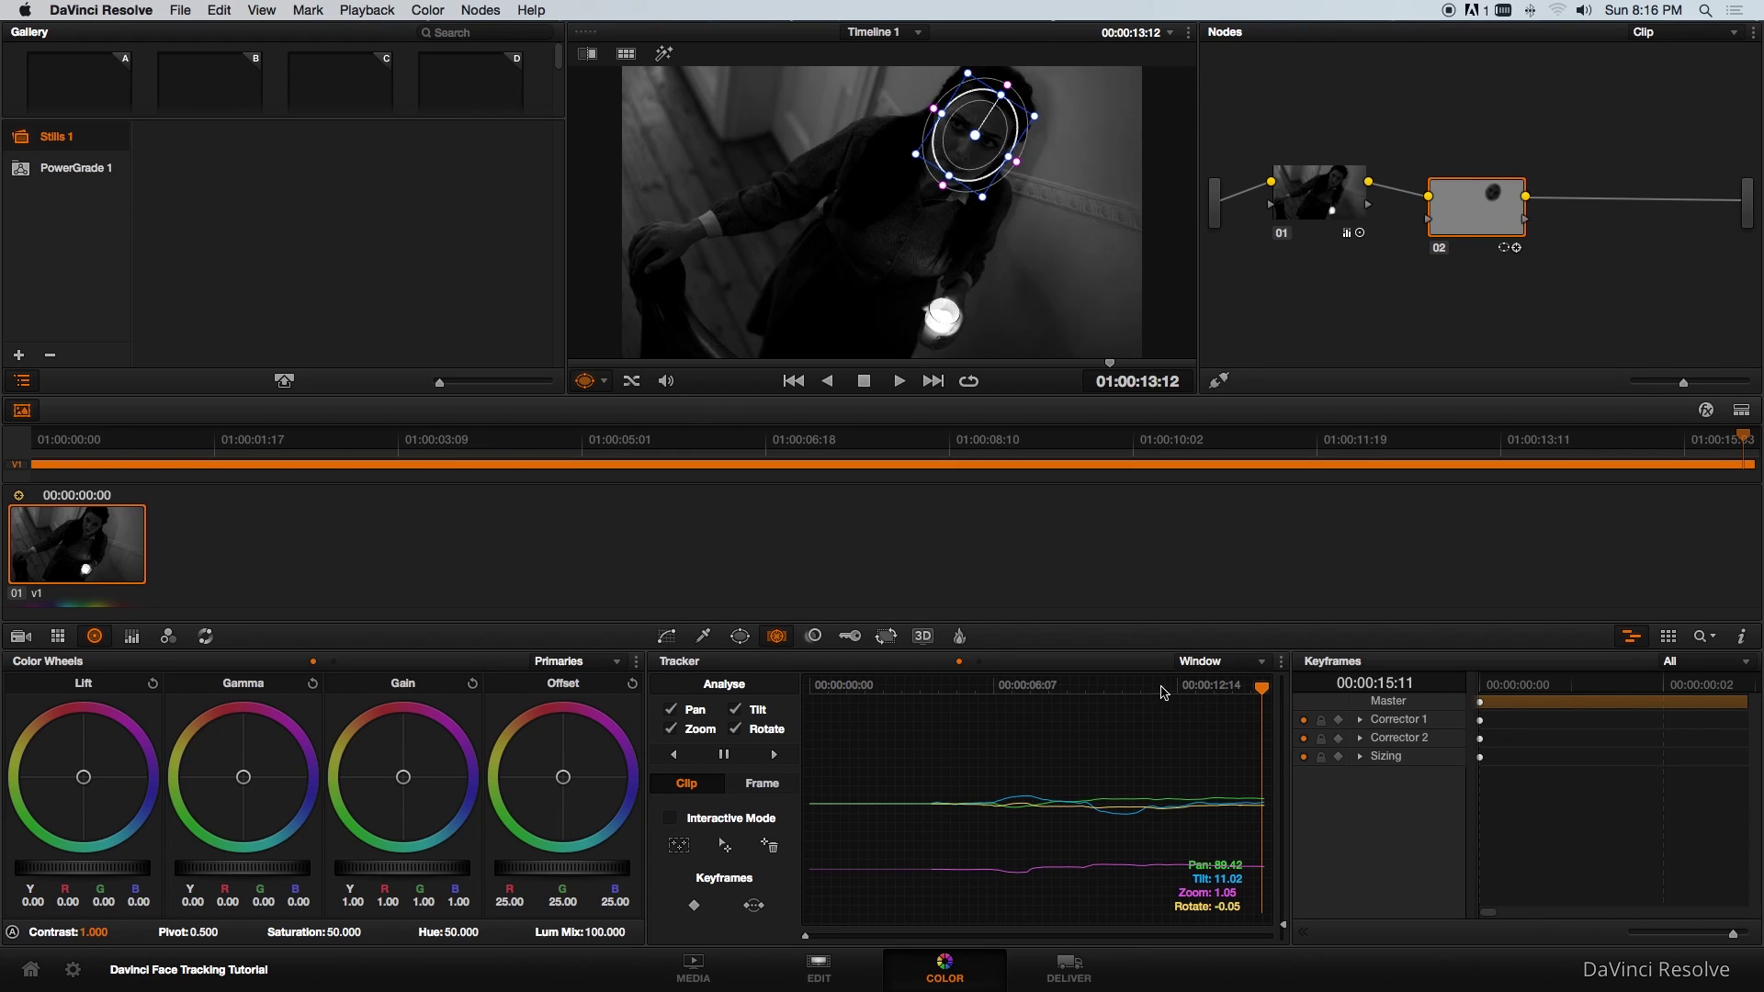
key("j")
key("j")
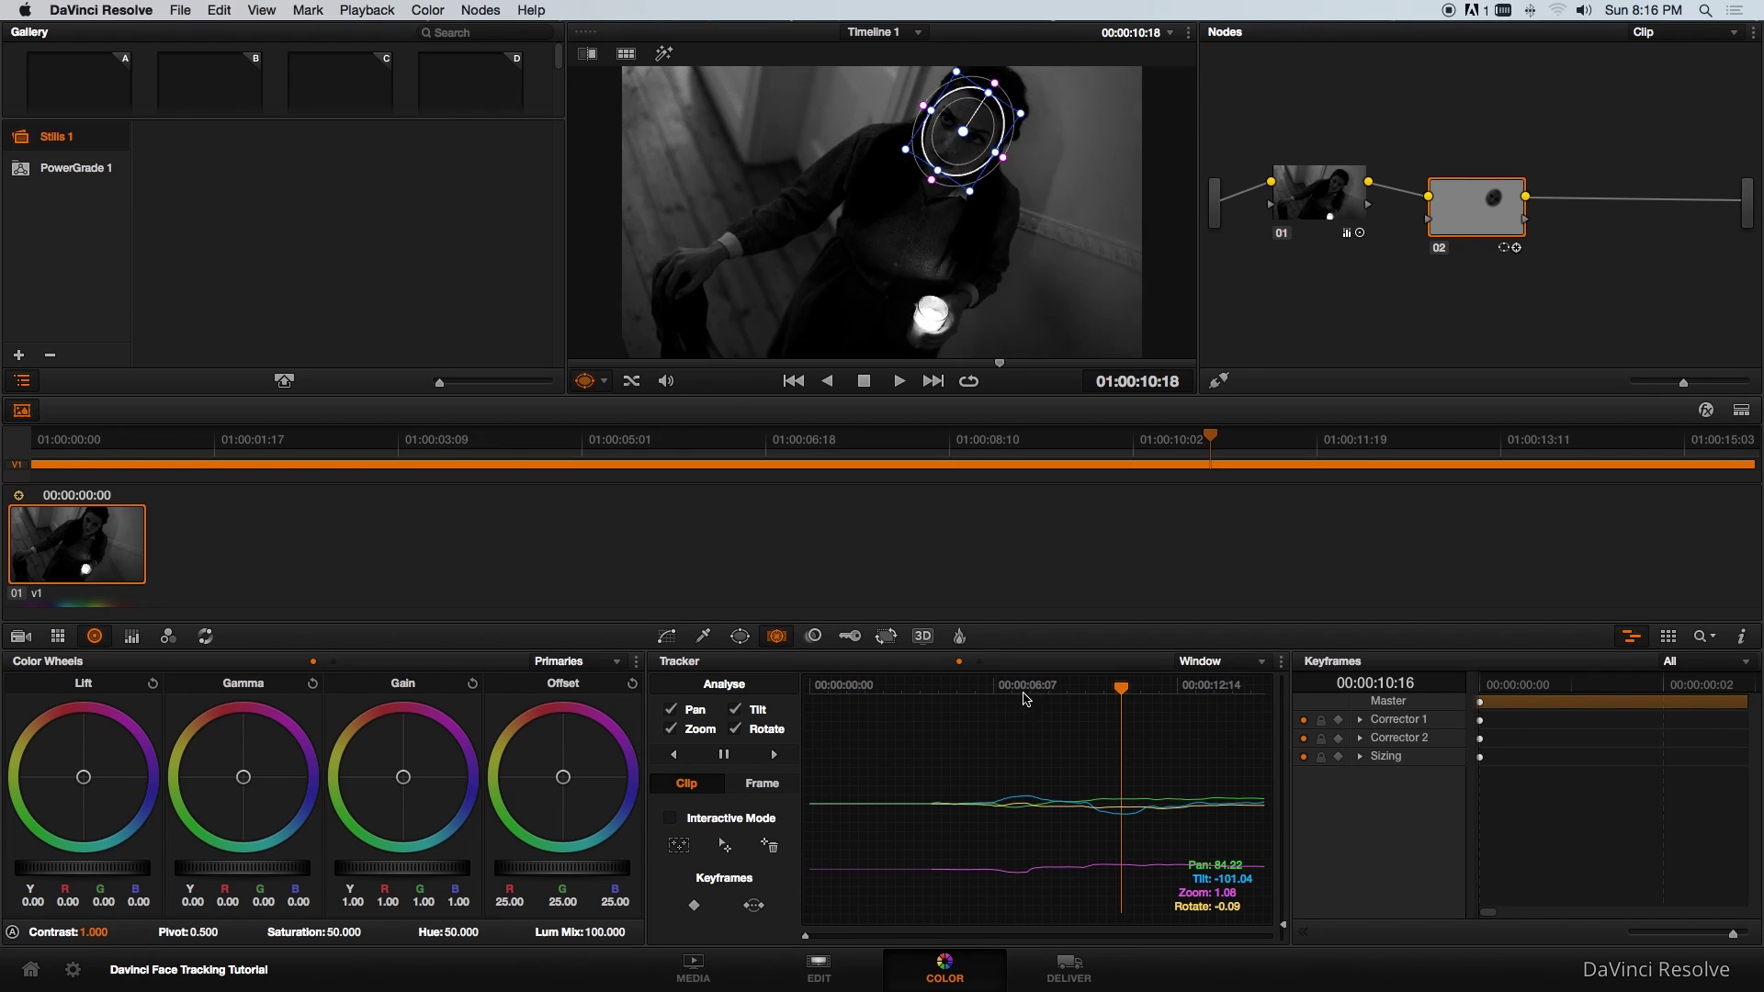
key("k")
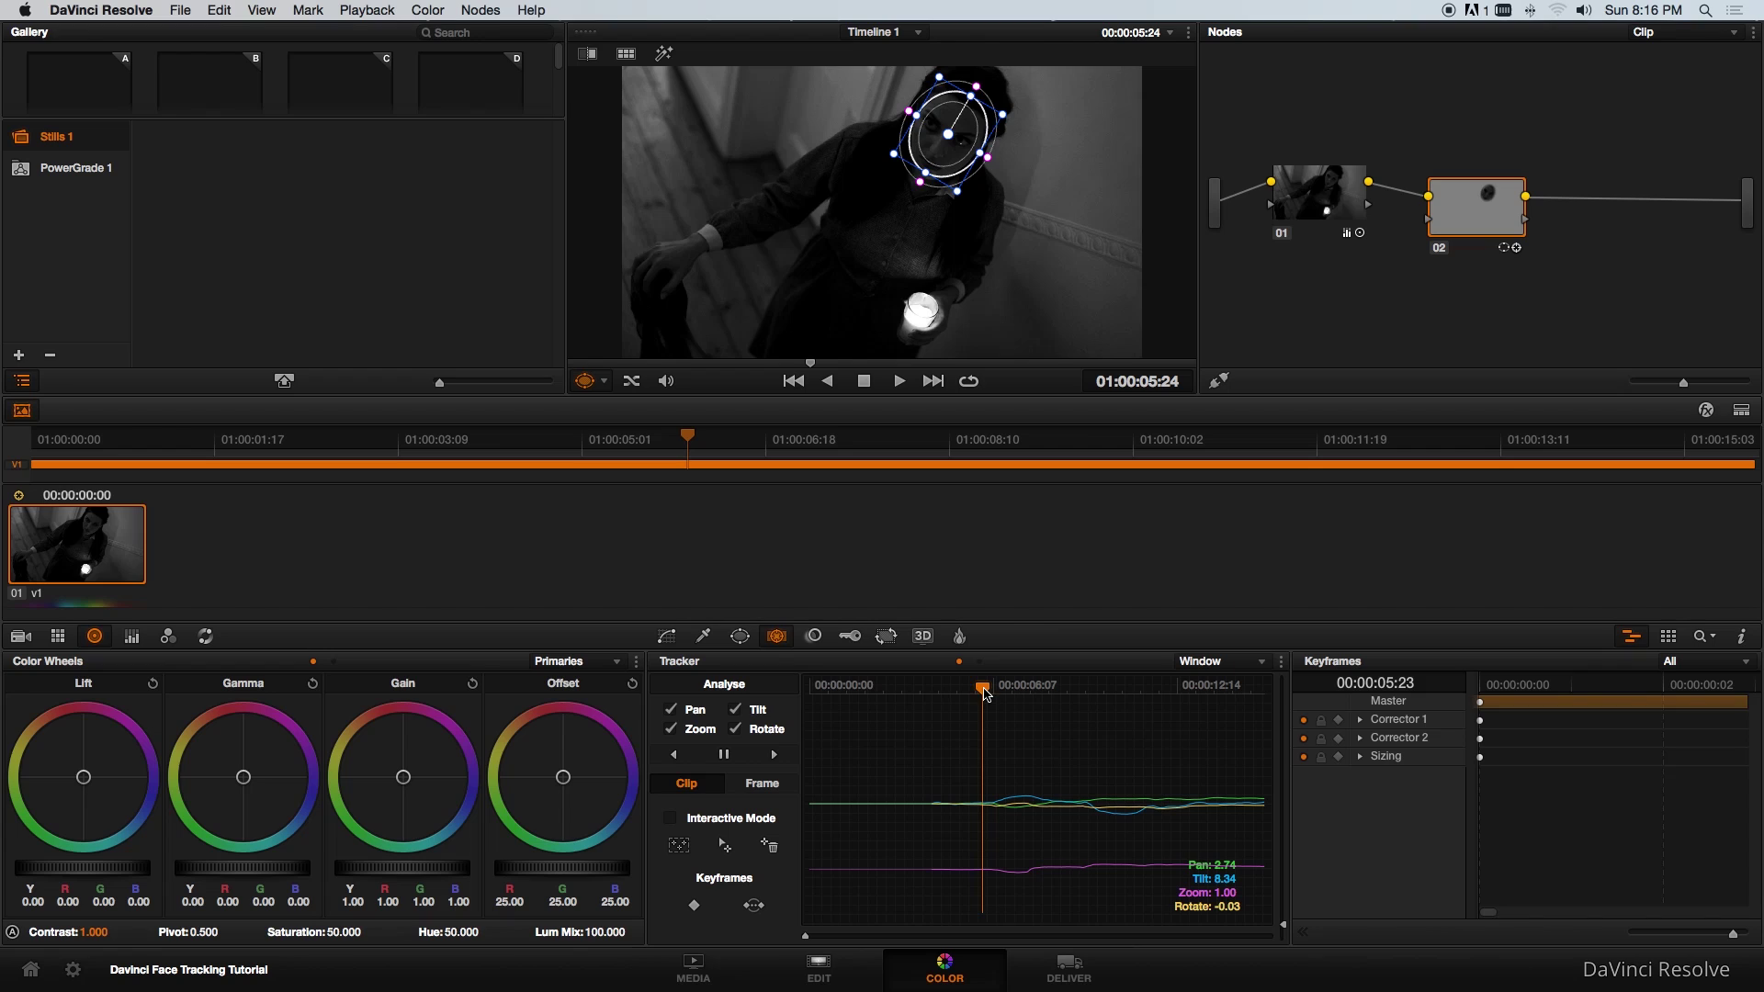
key("j")
key("k")
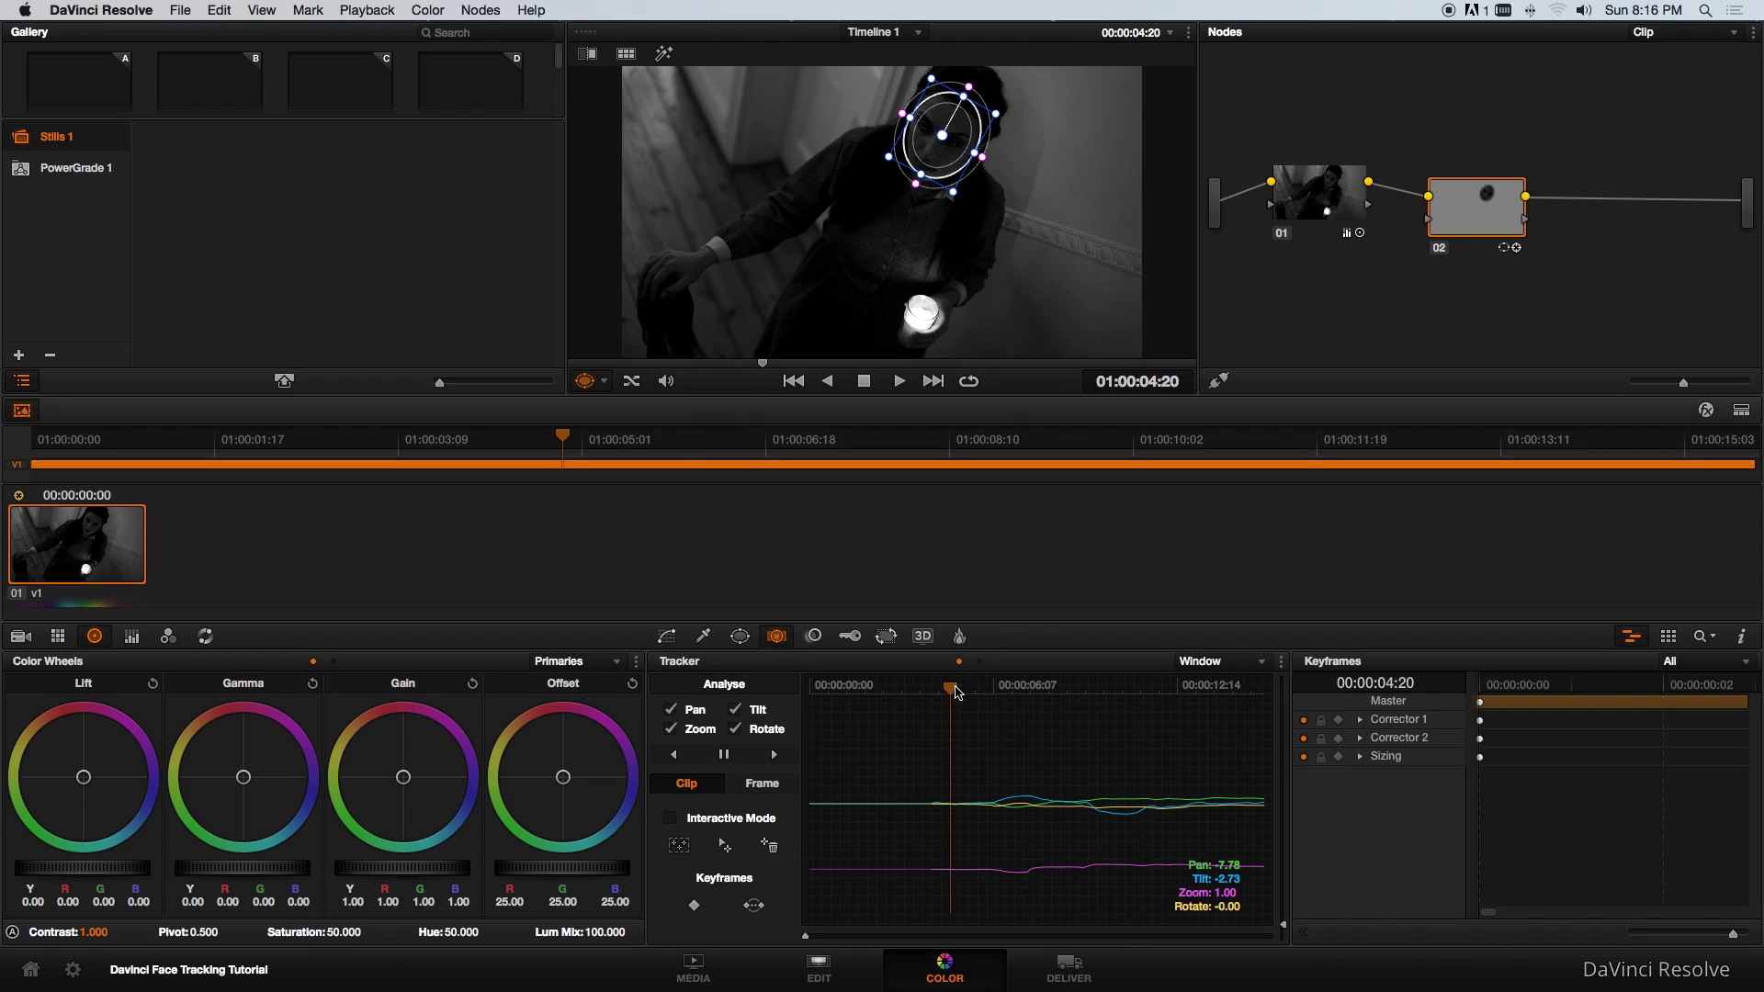
From frame 01:00:04:22, track the window in reverse to the clip start and review it.
left_click_drag(957, 693, 959, 695)
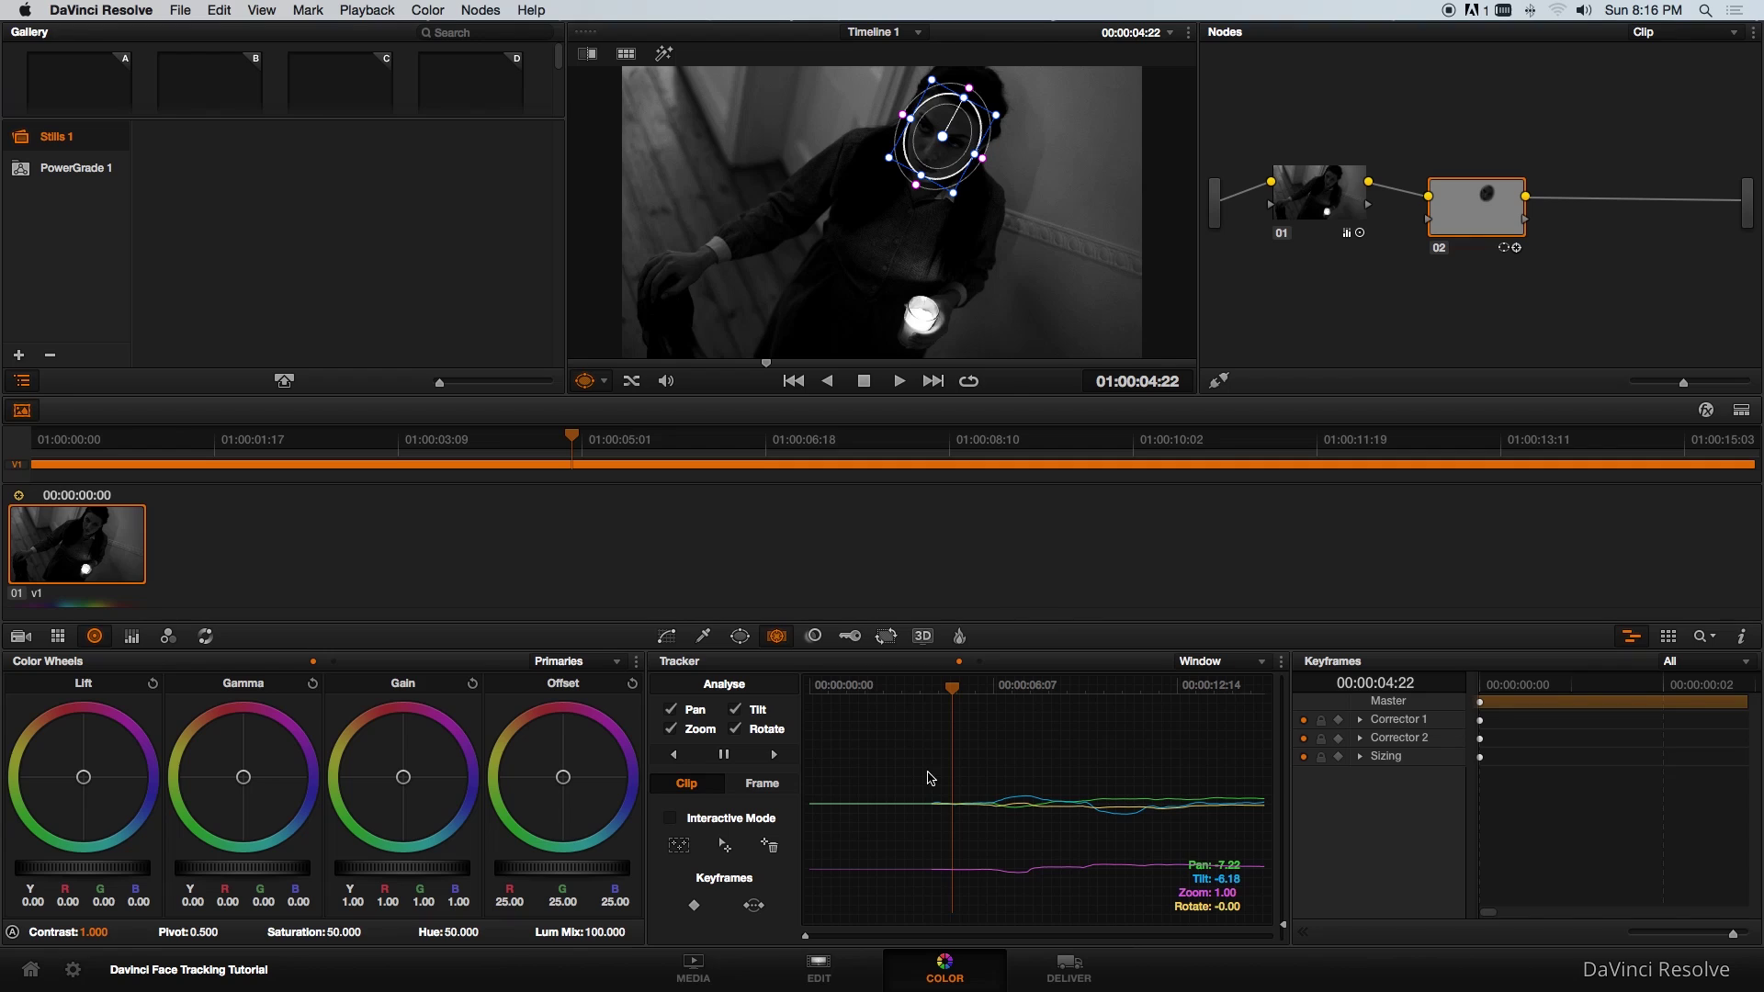
left_click(677, 755)
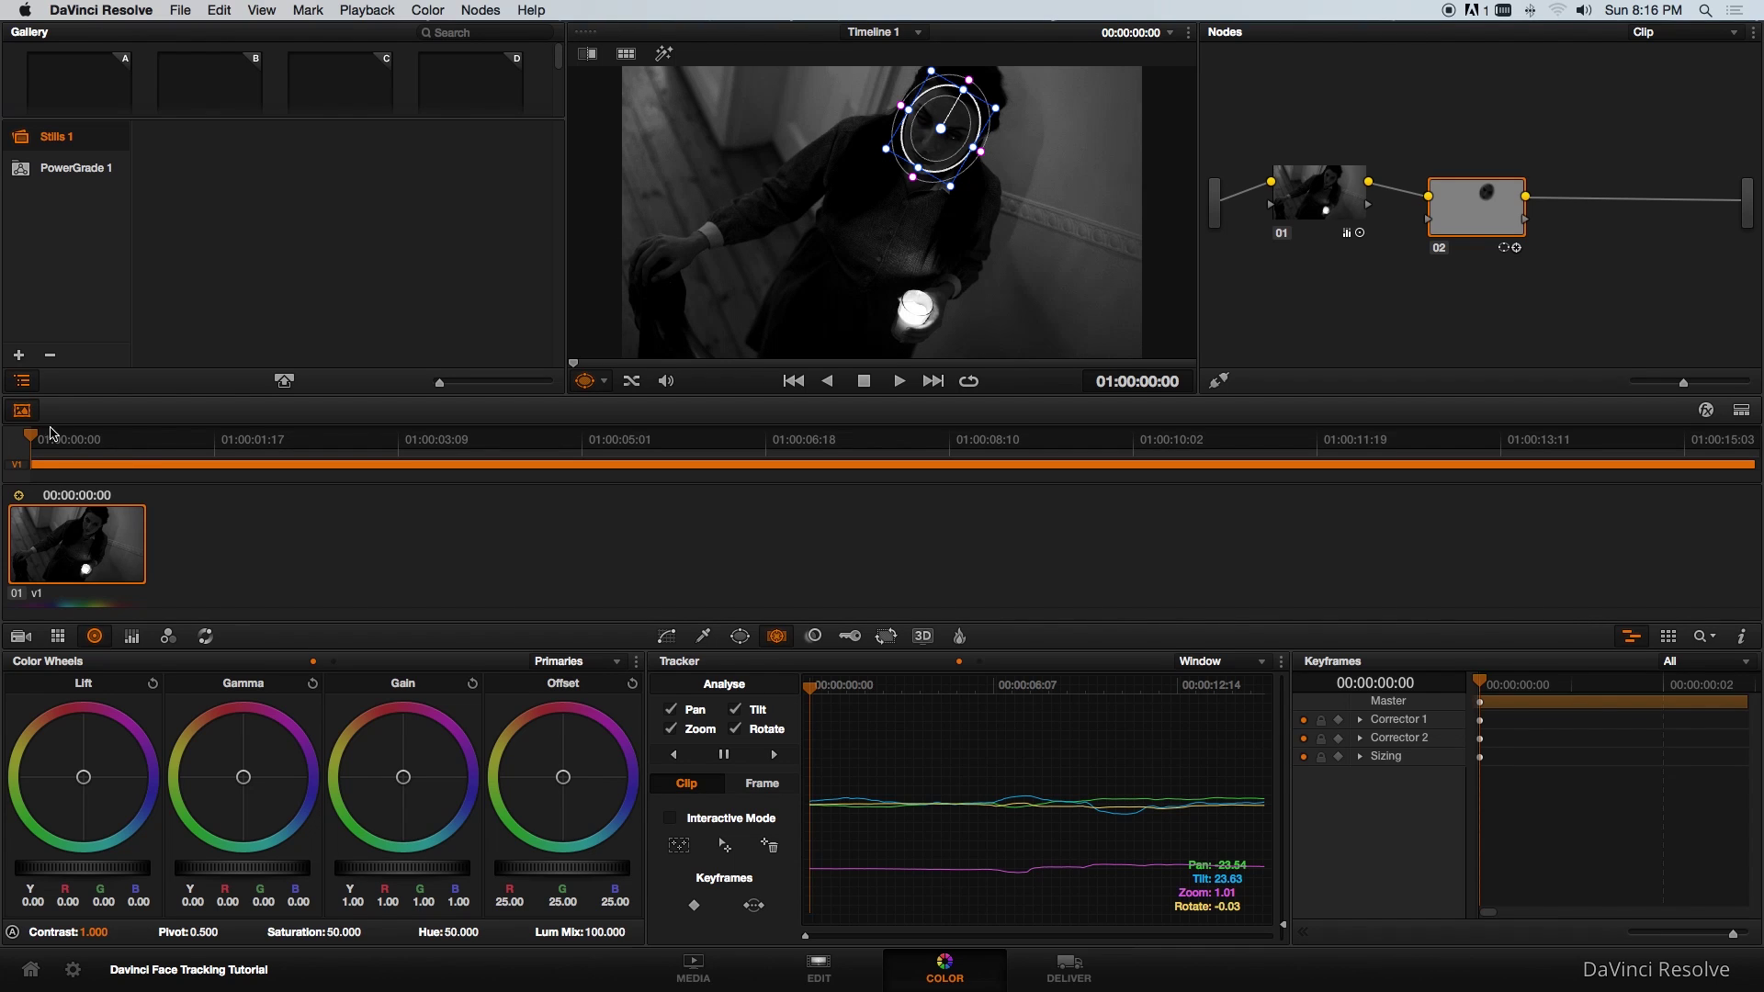
left_click_drag(35, 444, 445, 443)
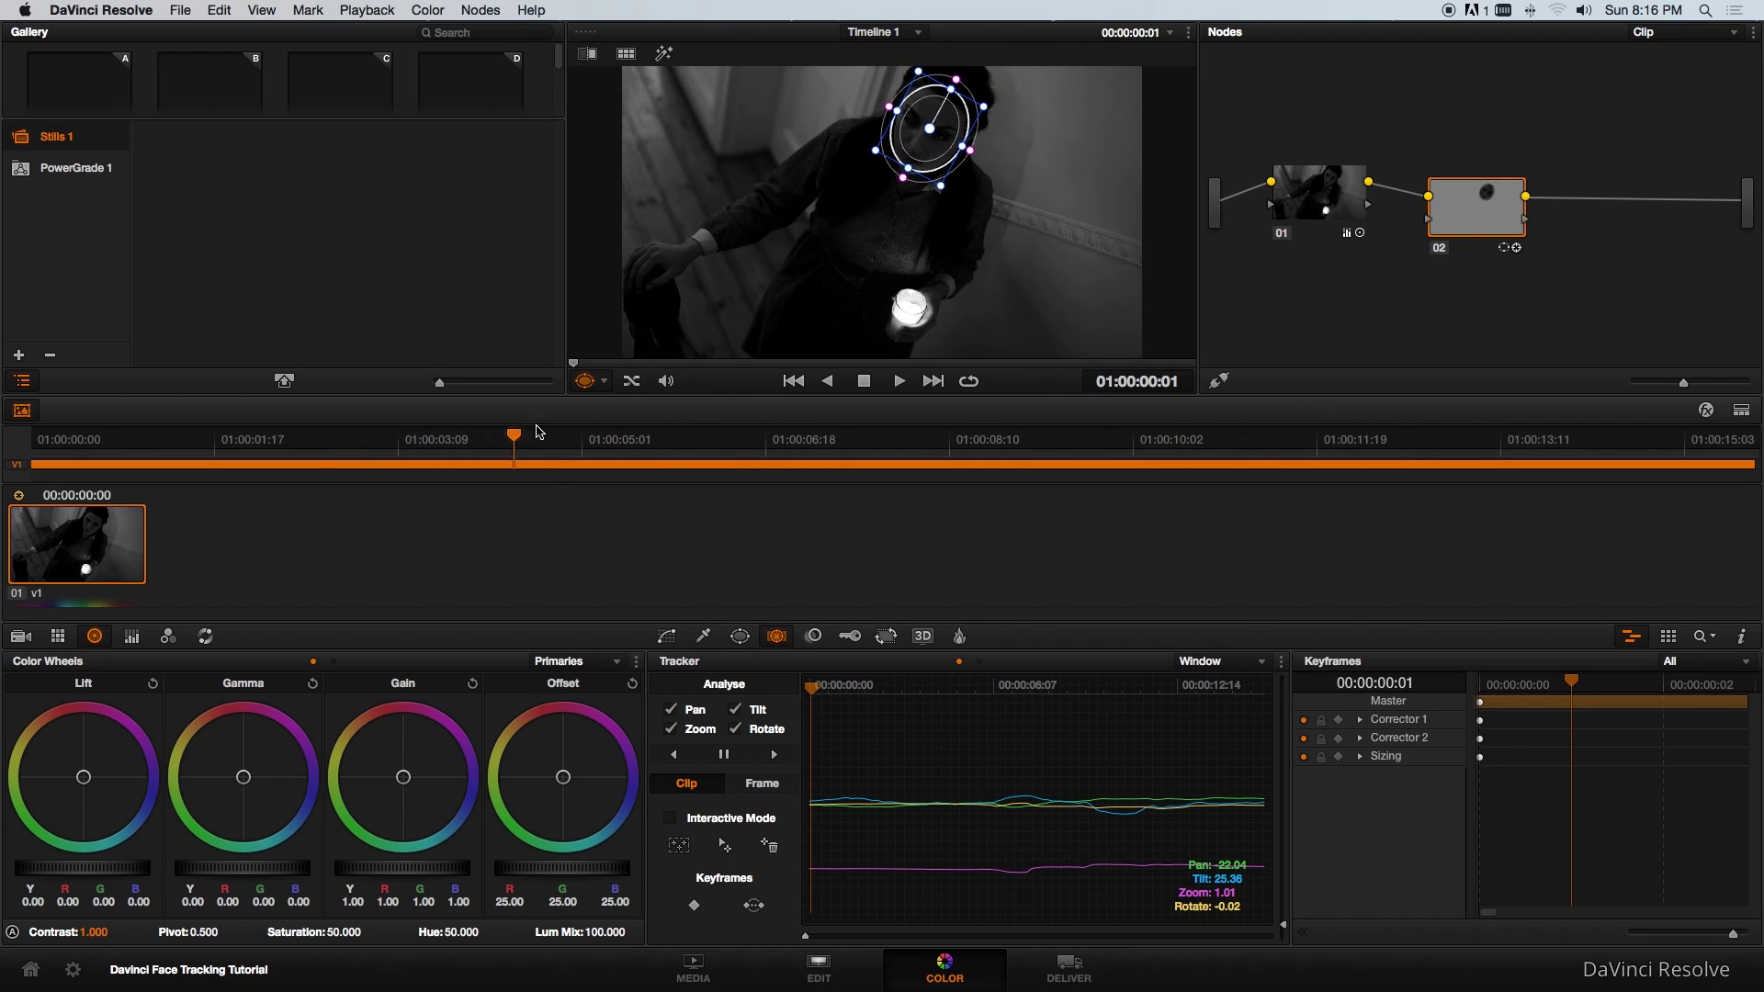
Set the face window's Soft 1 to 2.69 and Size to 43.06, checking it across the clip.
left_click_drag(539, 431, 958, 440)
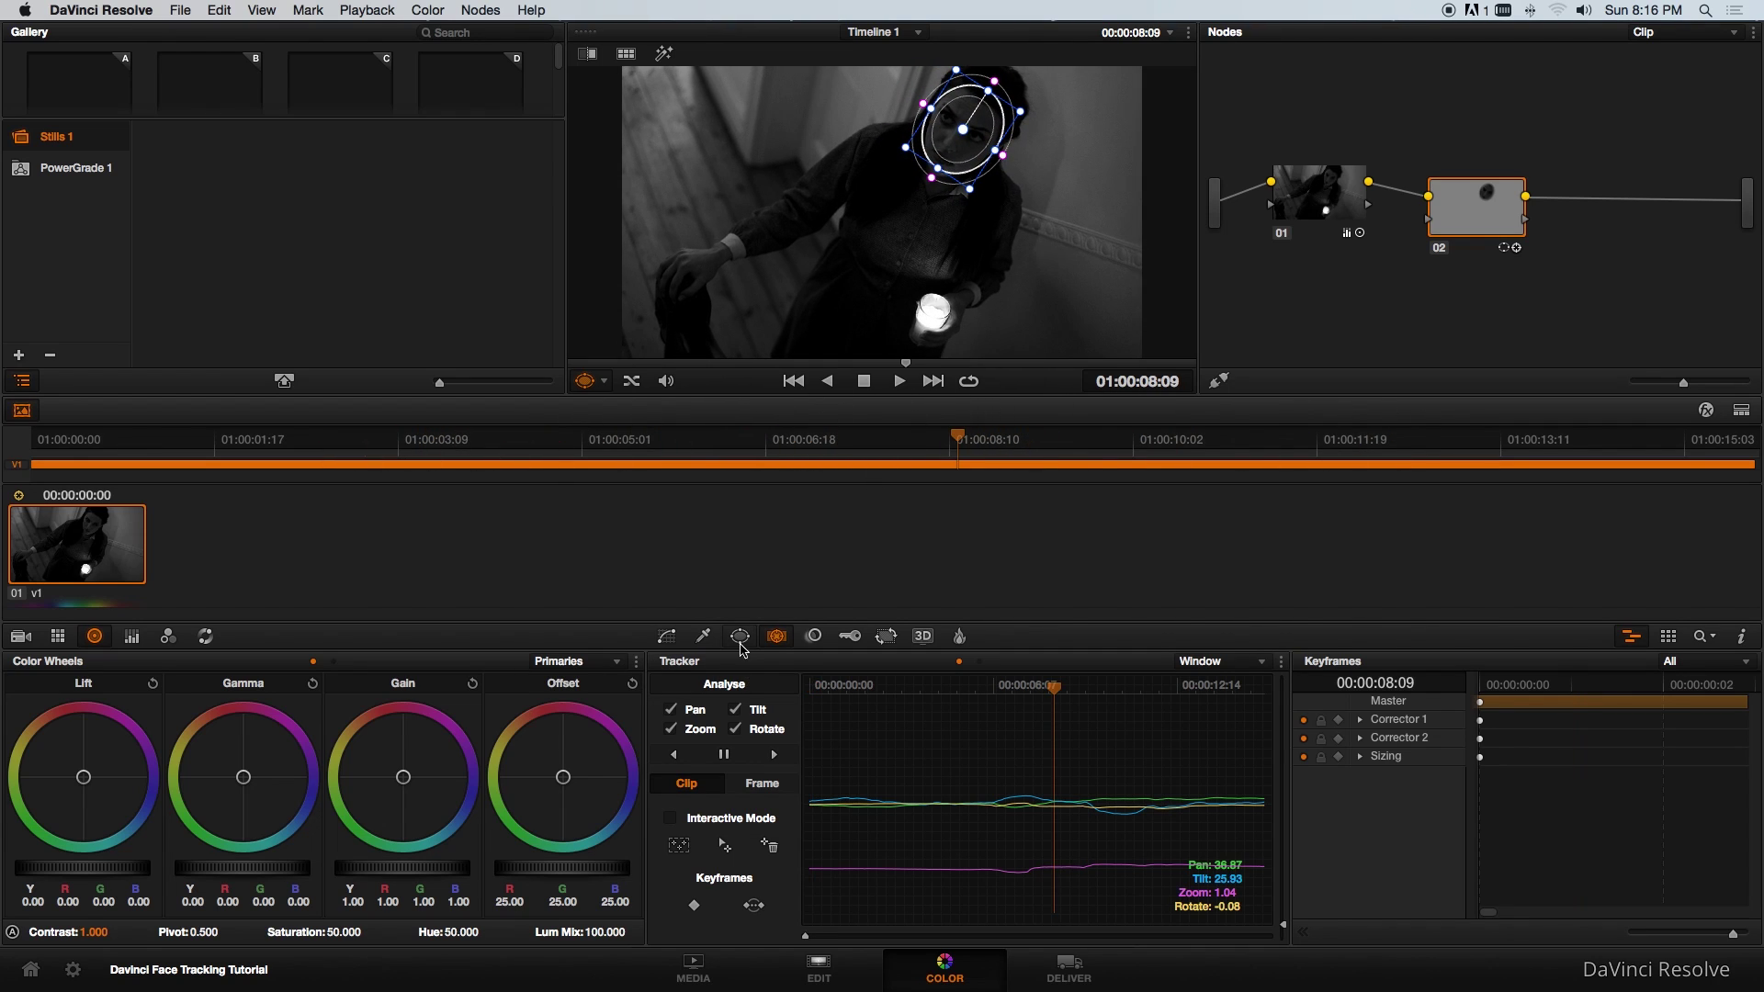
left_click(740, 637)
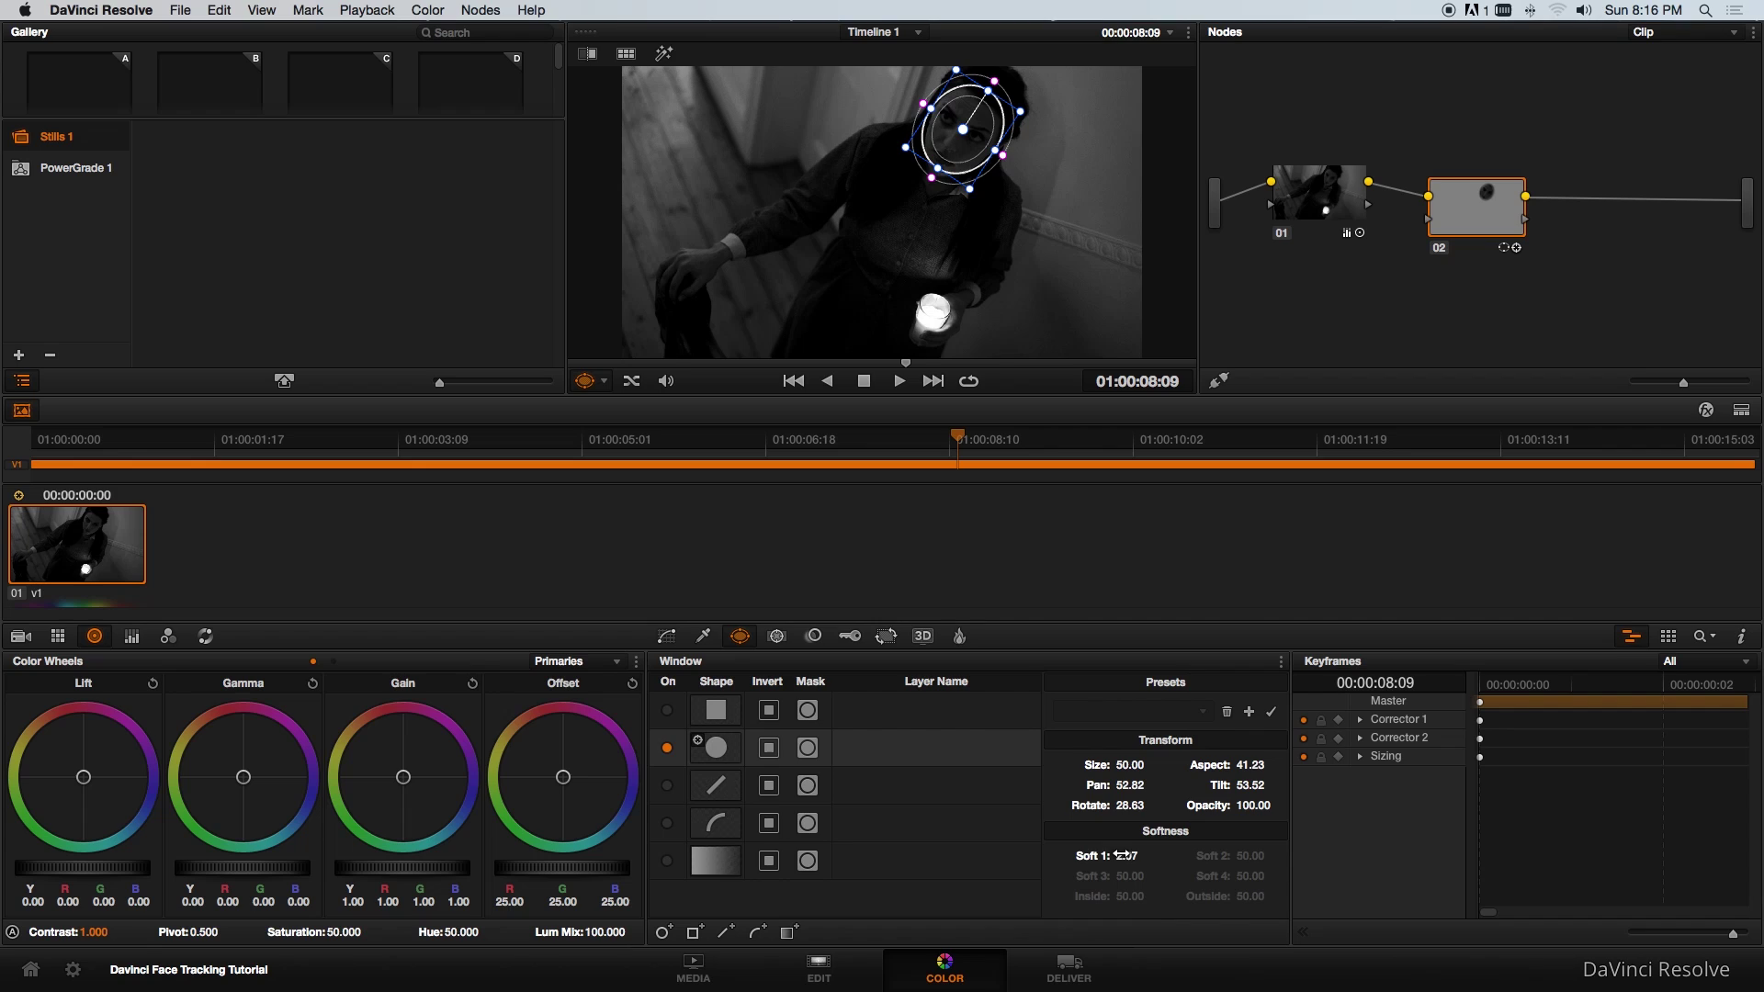
left_click_drag(1127, 855, 1143, 853)
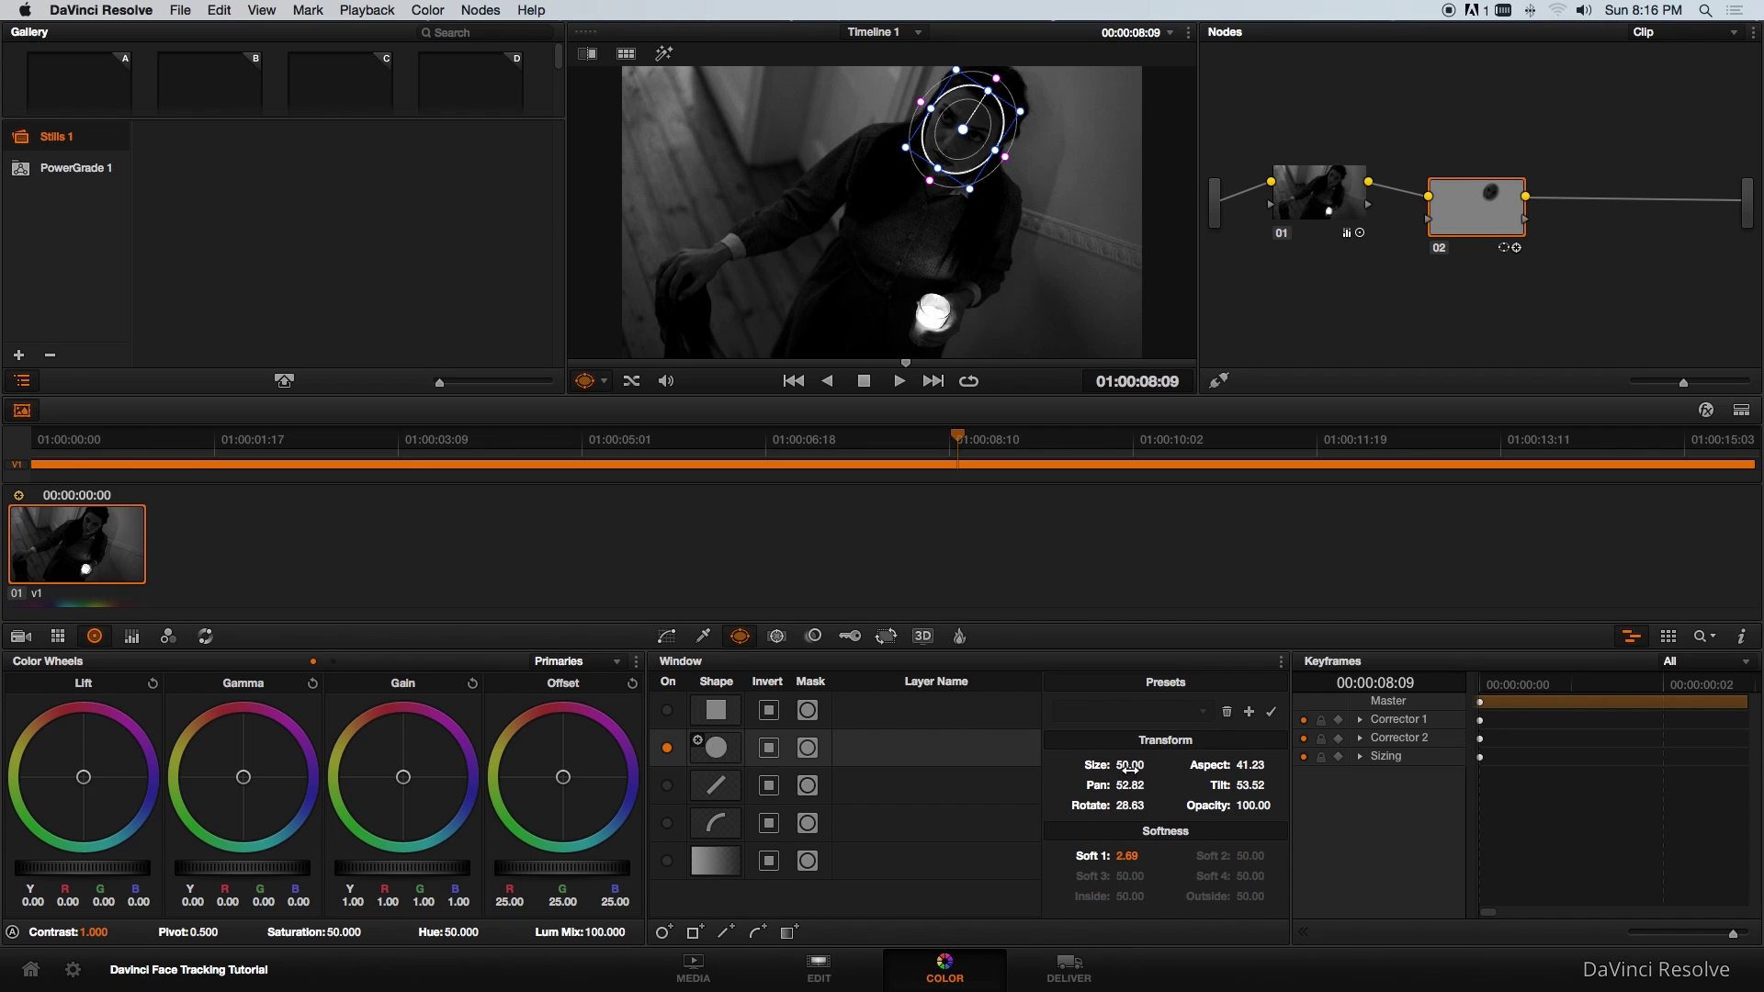
left_click_drag(1130, 765, 1148, 766)
left_click(956, 437)
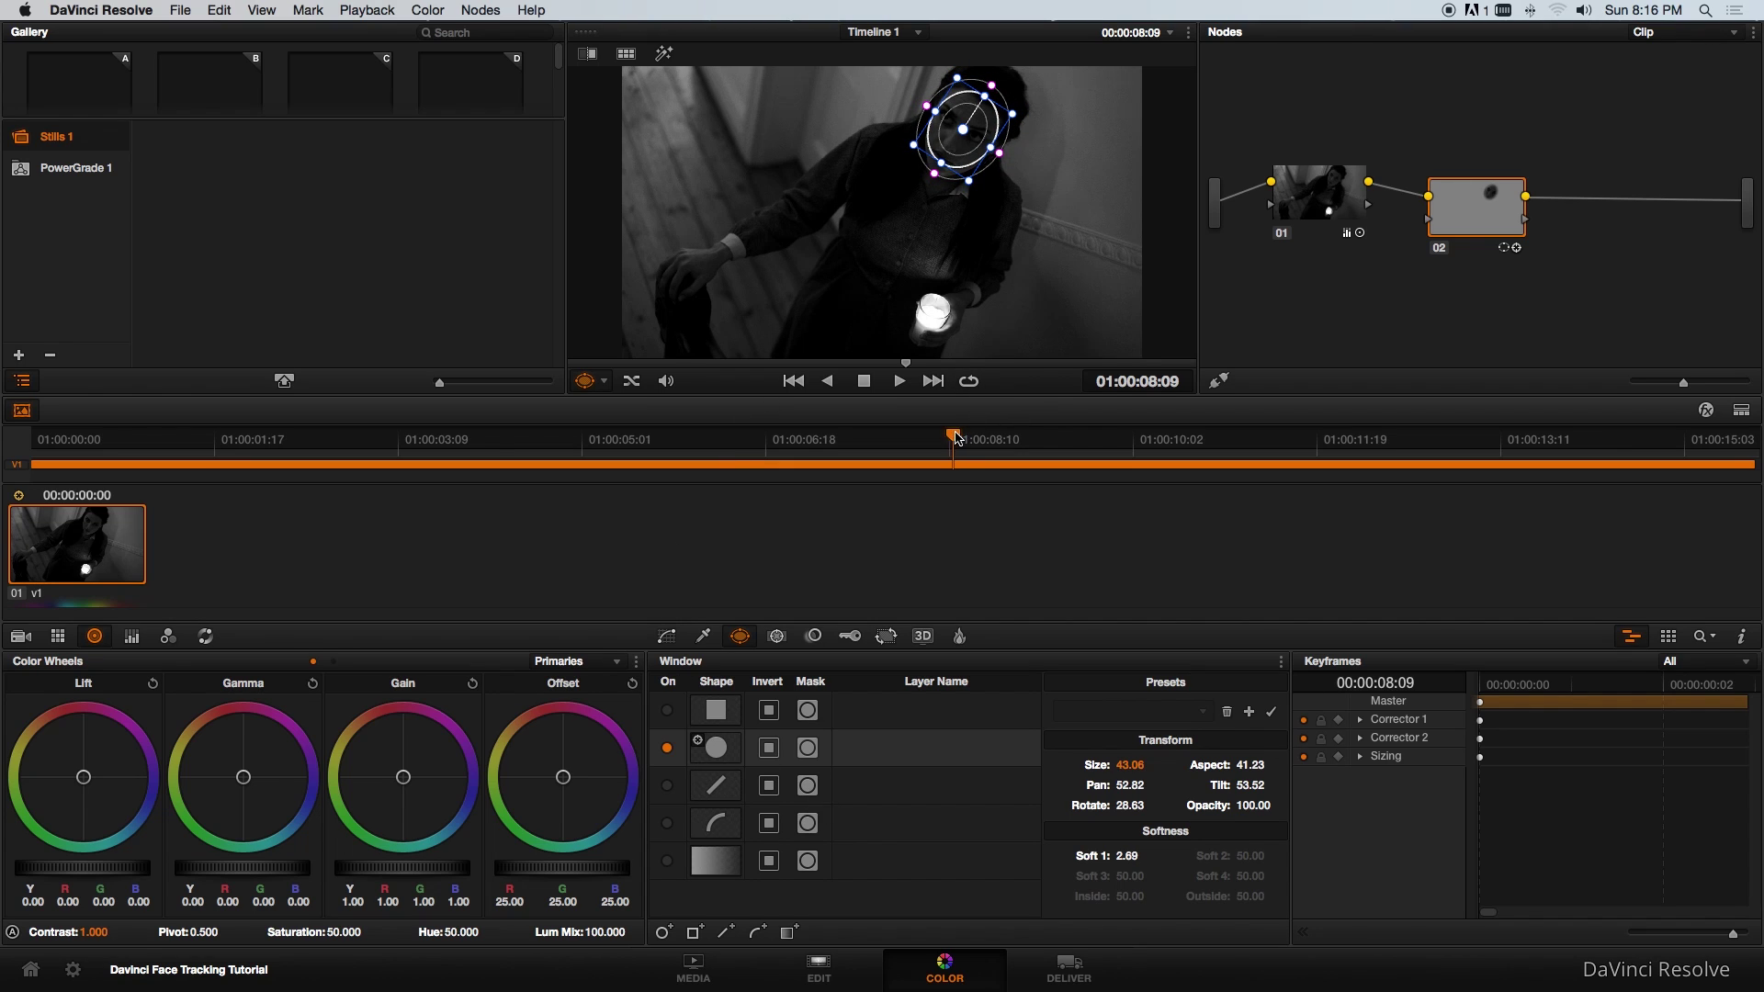
left_click_drag(956, 437, 554, 431)
Raise node 02's Gain to 1.66 to brighten her face, then select node 01 and review.
left_click_drag(1475, 215, 1490, 197)
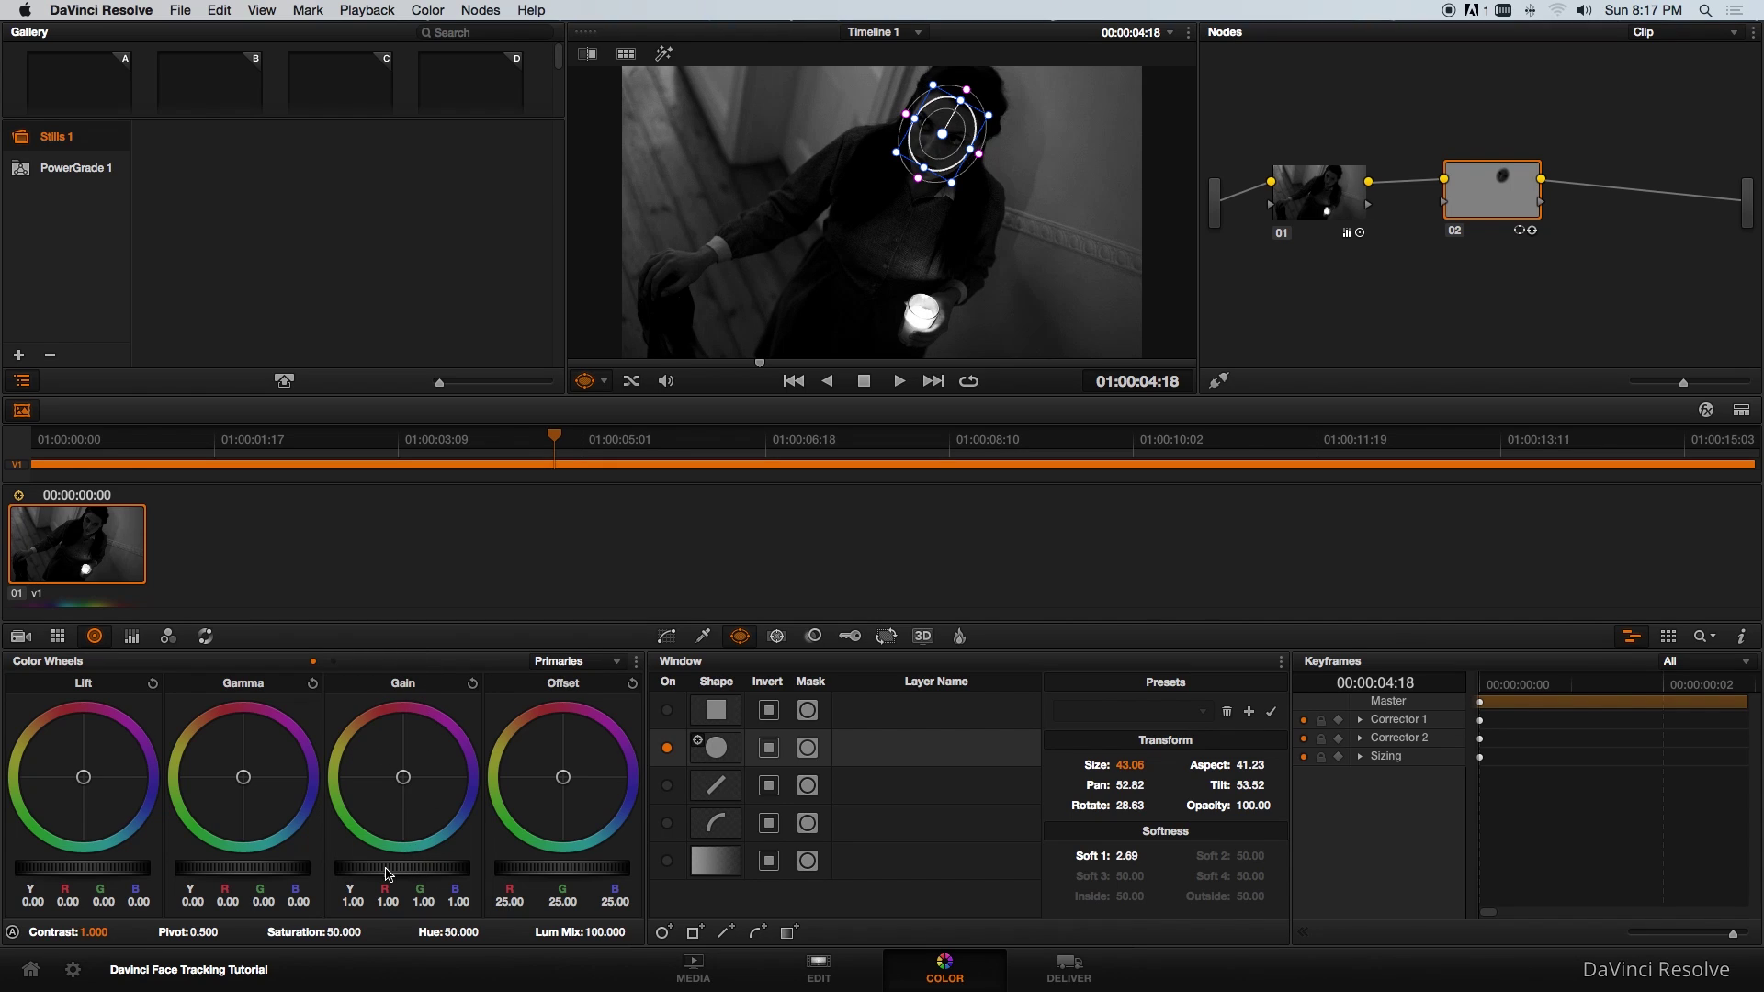
left_click_drag(389, 874, 984, 827)
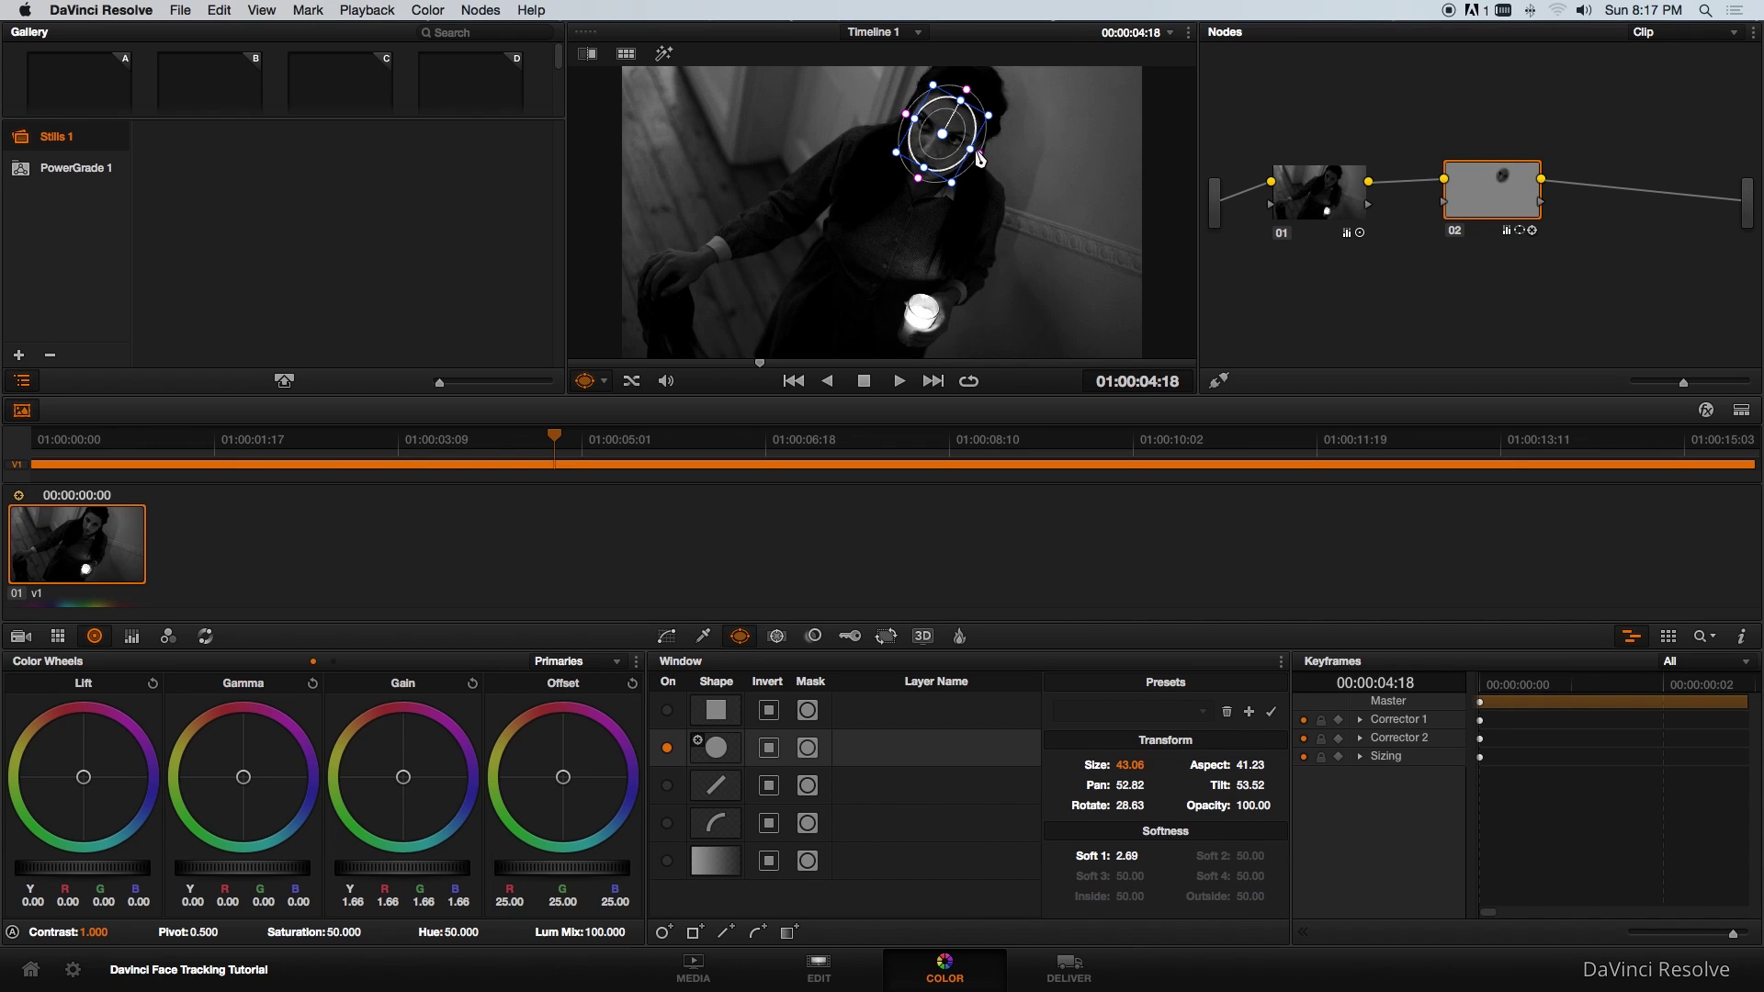
left_click(1322, 193)
left_click_drag(964, 439, 1211, 440)
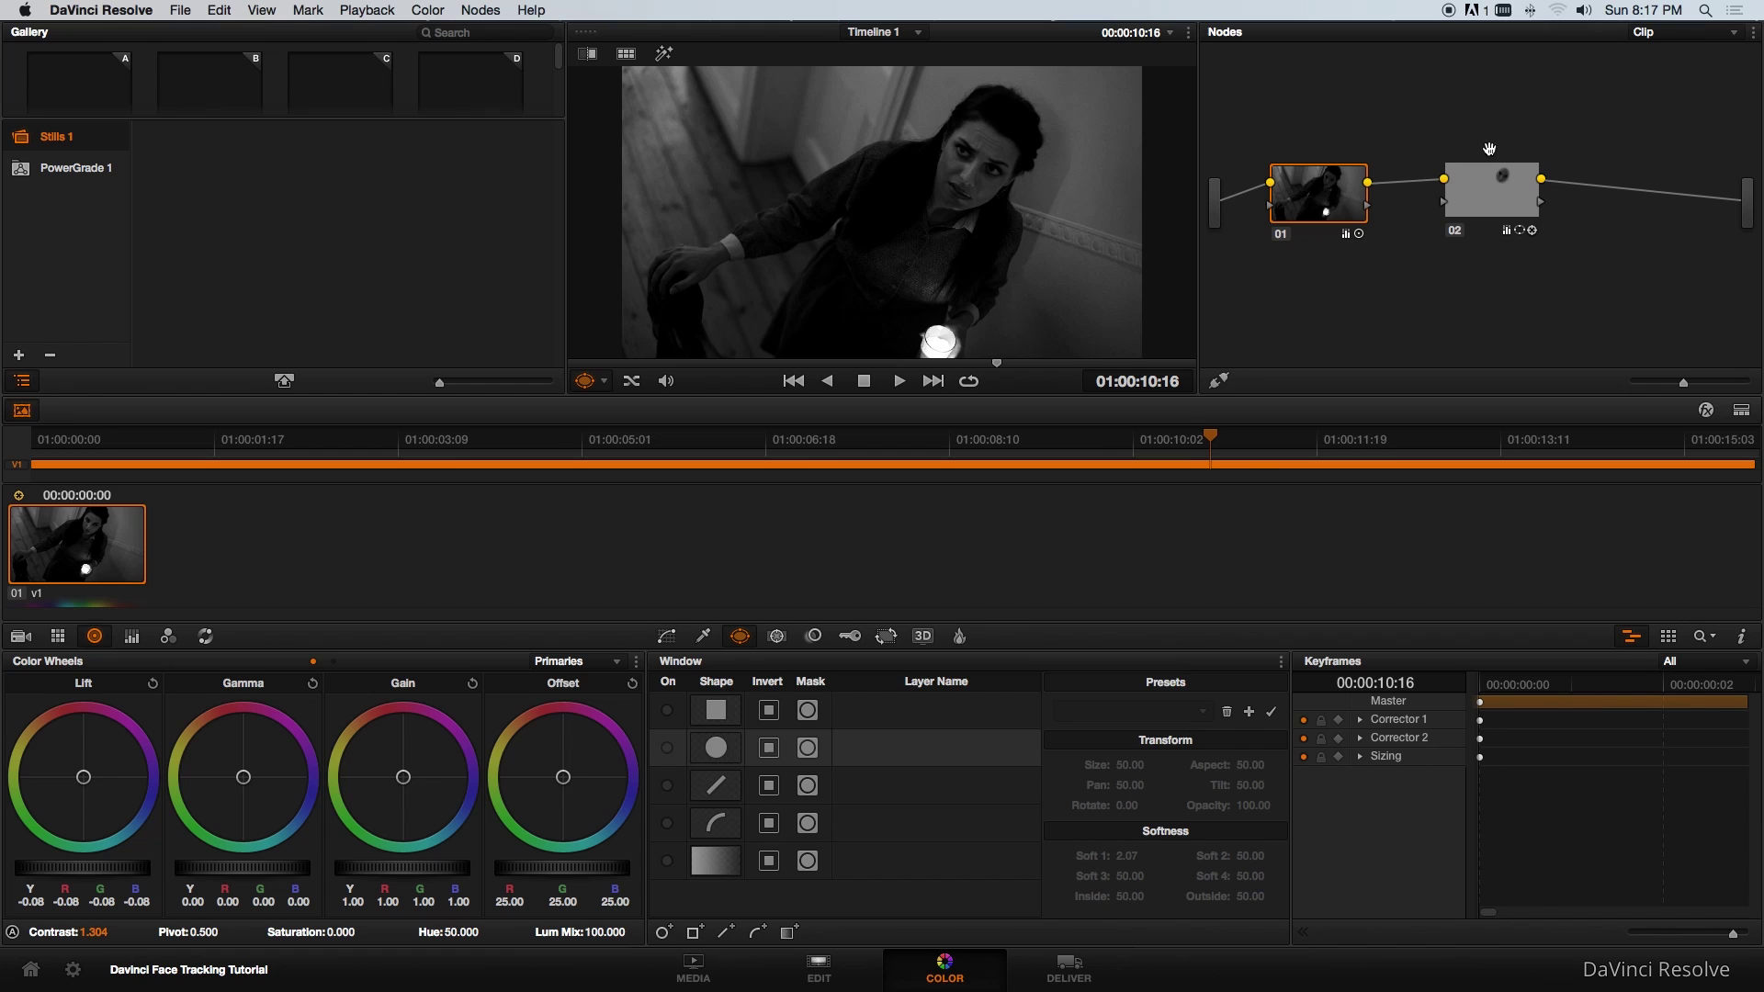
left_click(1455, 231)
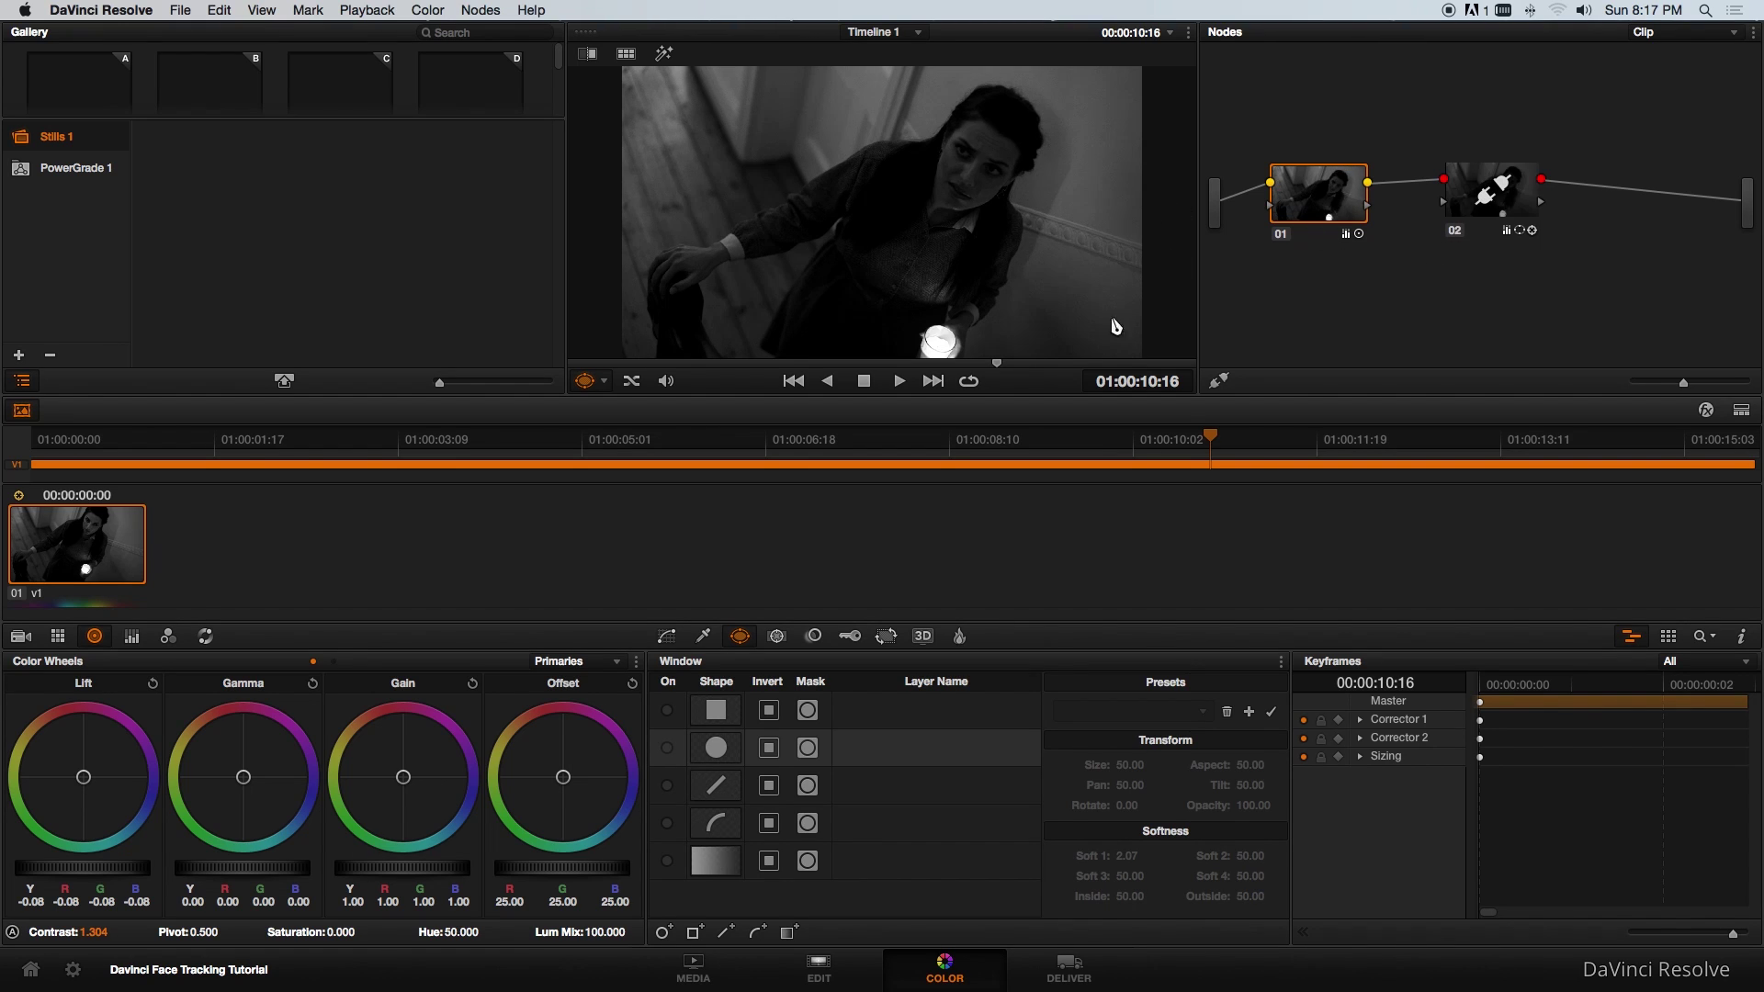
left_click_drag(997, 363, 938, 363)
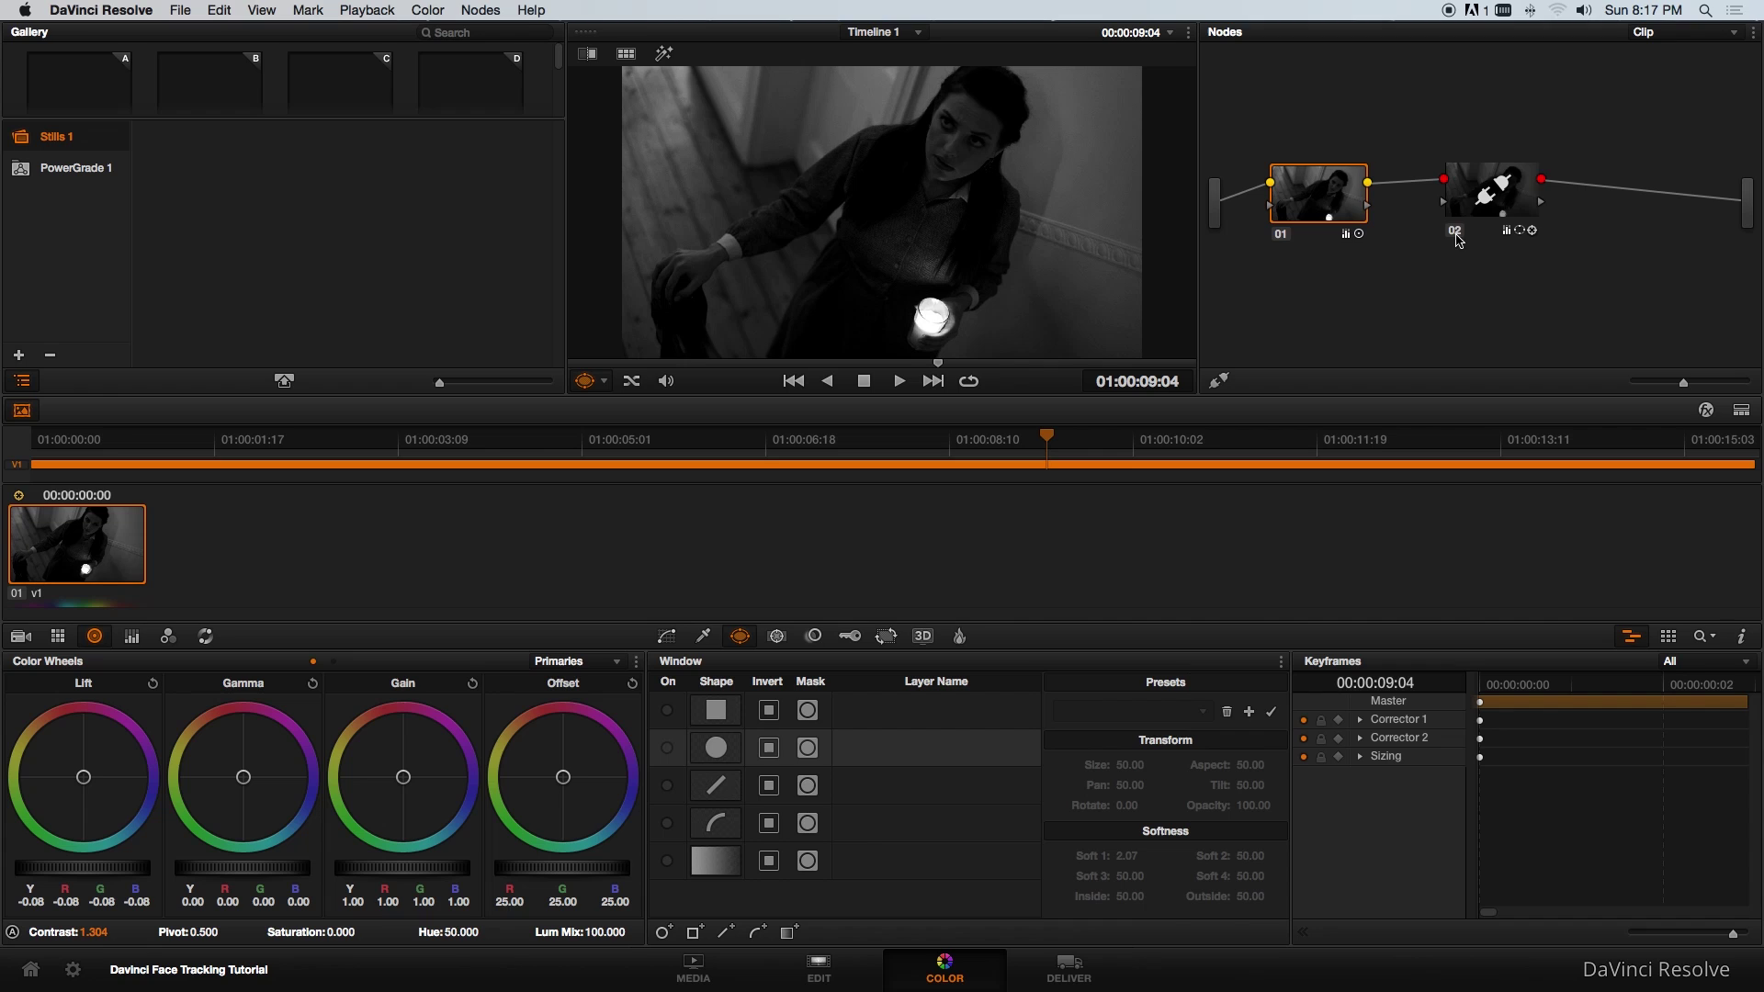
left_click(1455, 231)
left_click_drag(1048, 460, 350, 464)
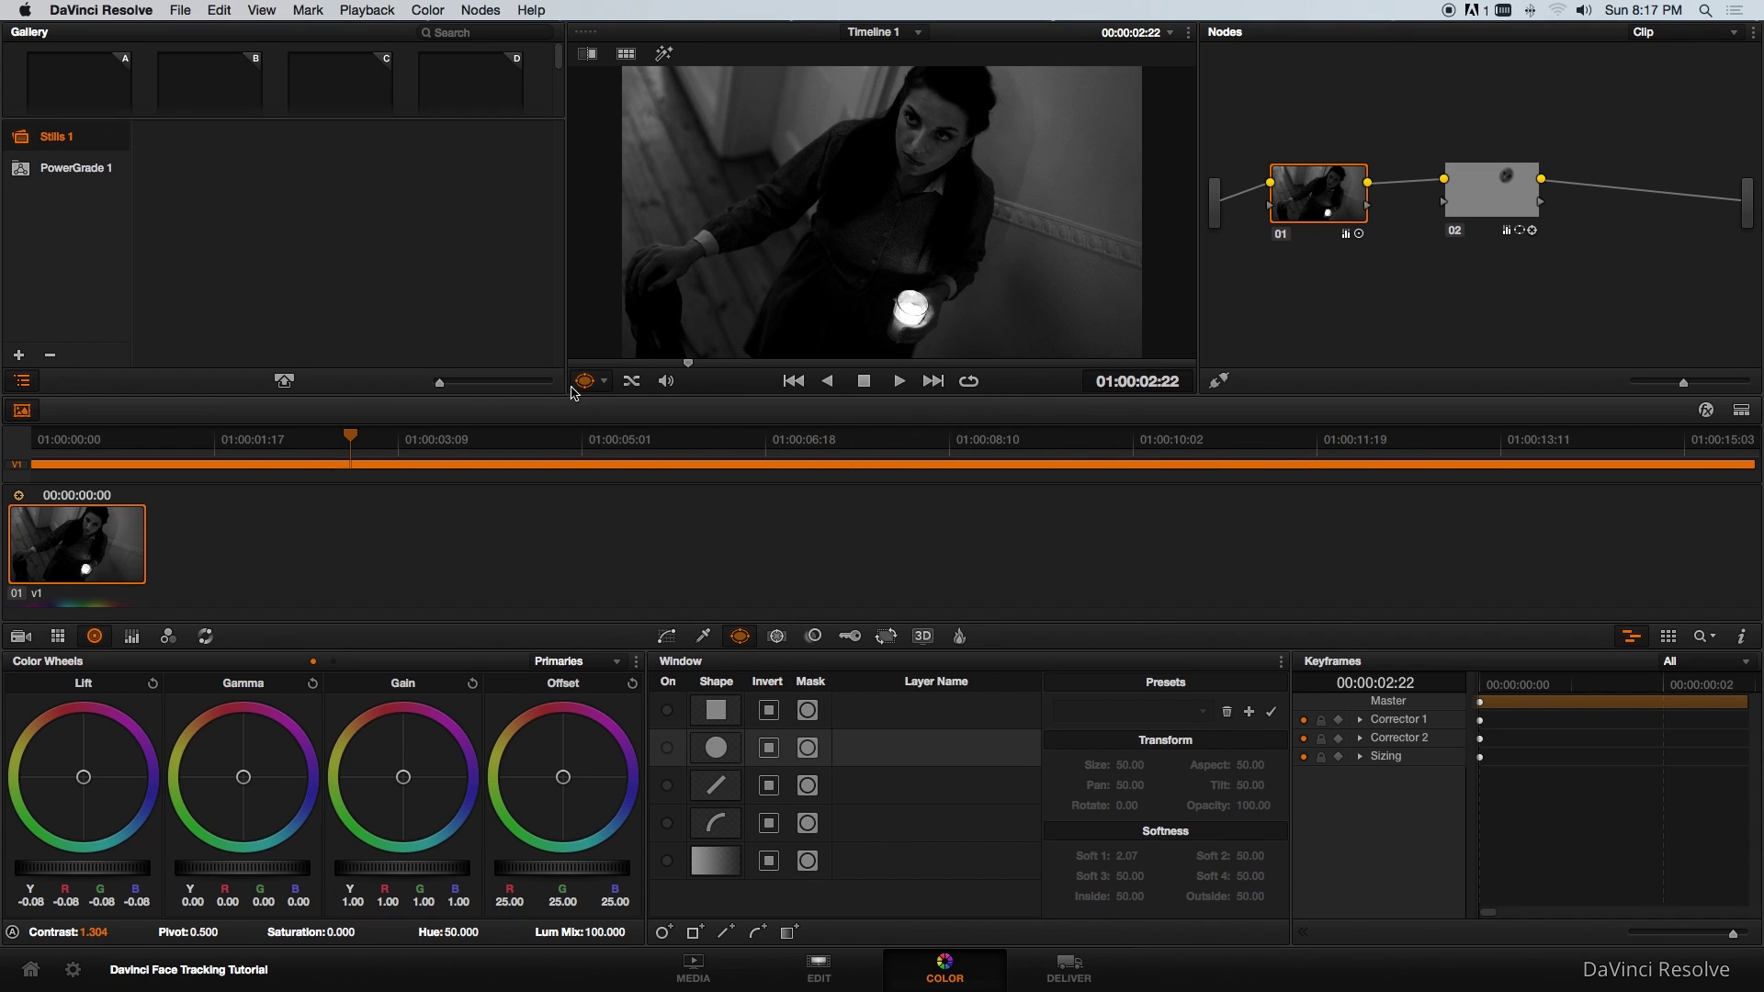
left_click(913, 464)
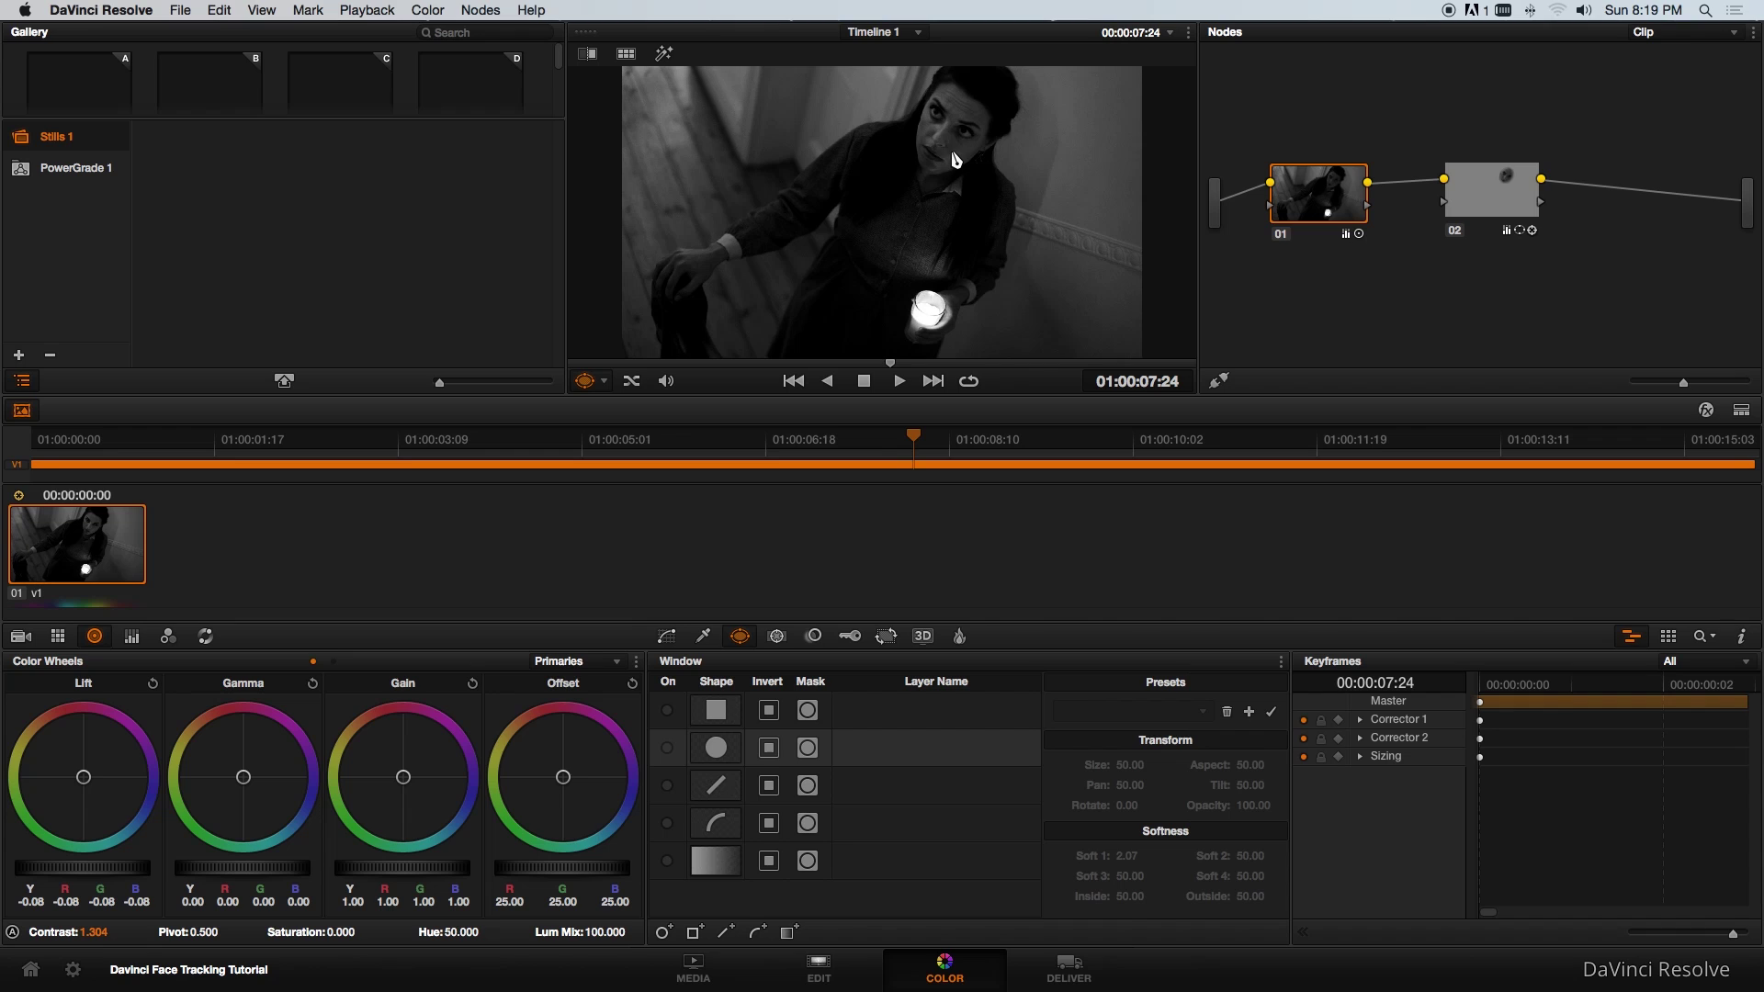
left_click(641, 441)
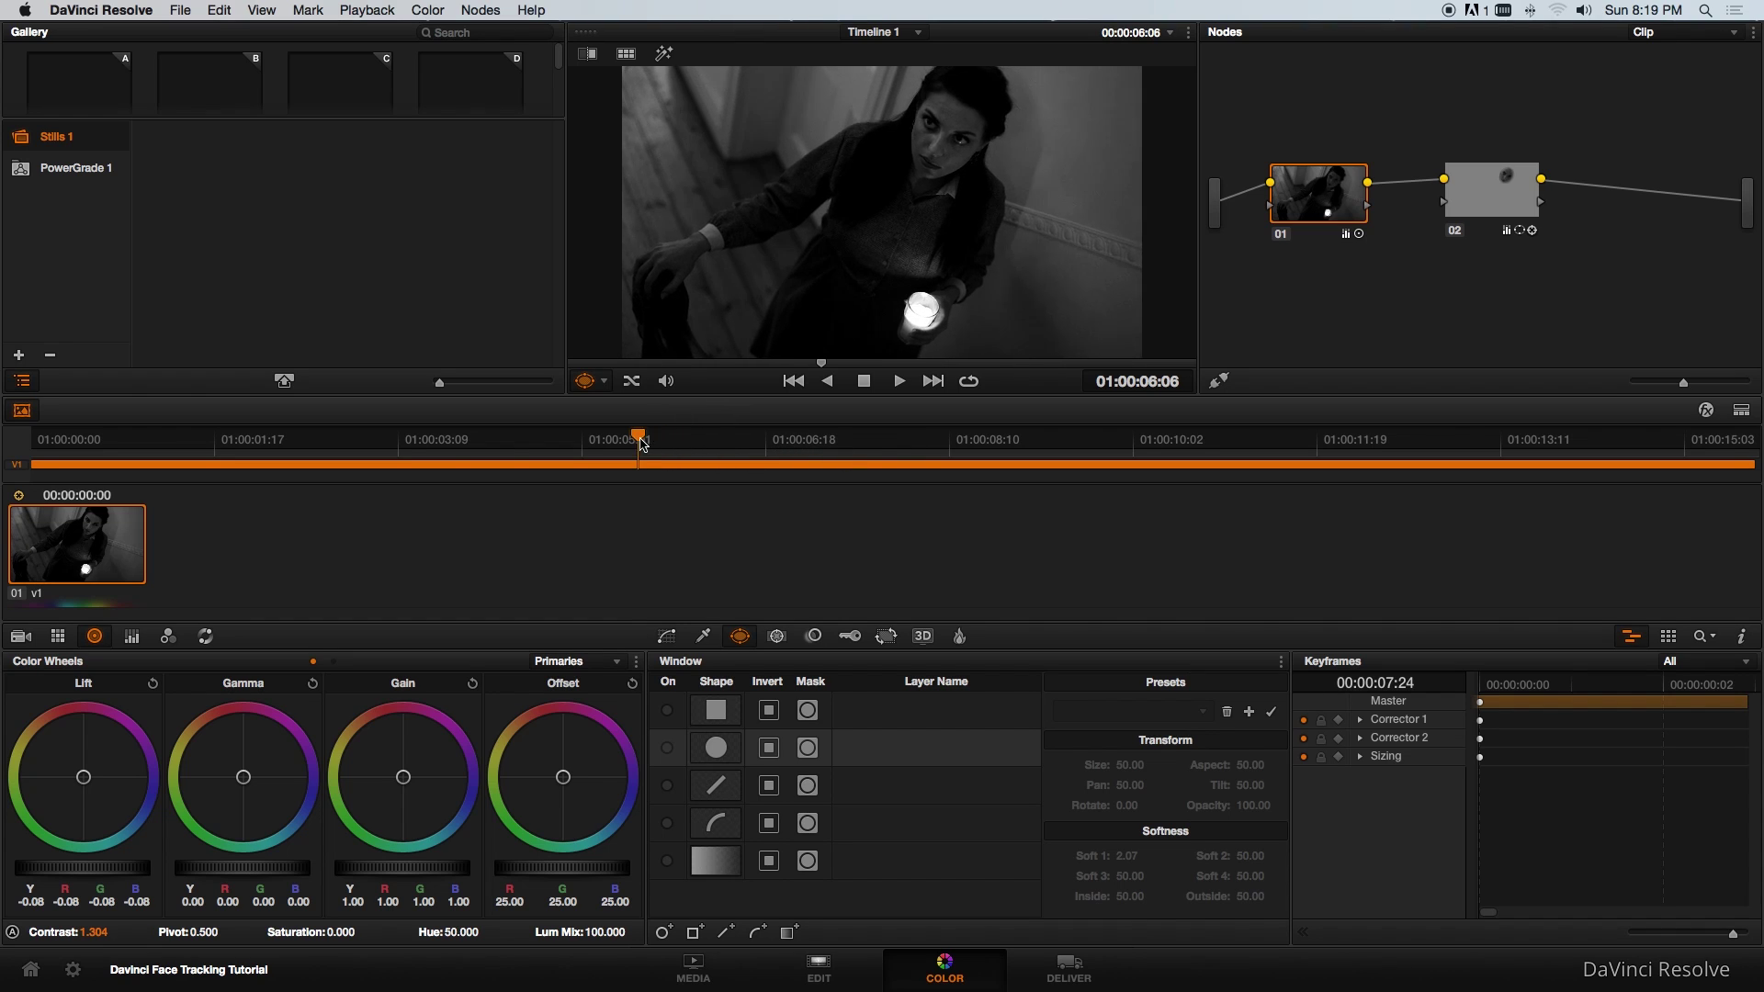
left_click_drag(640, 441, 903, 439)
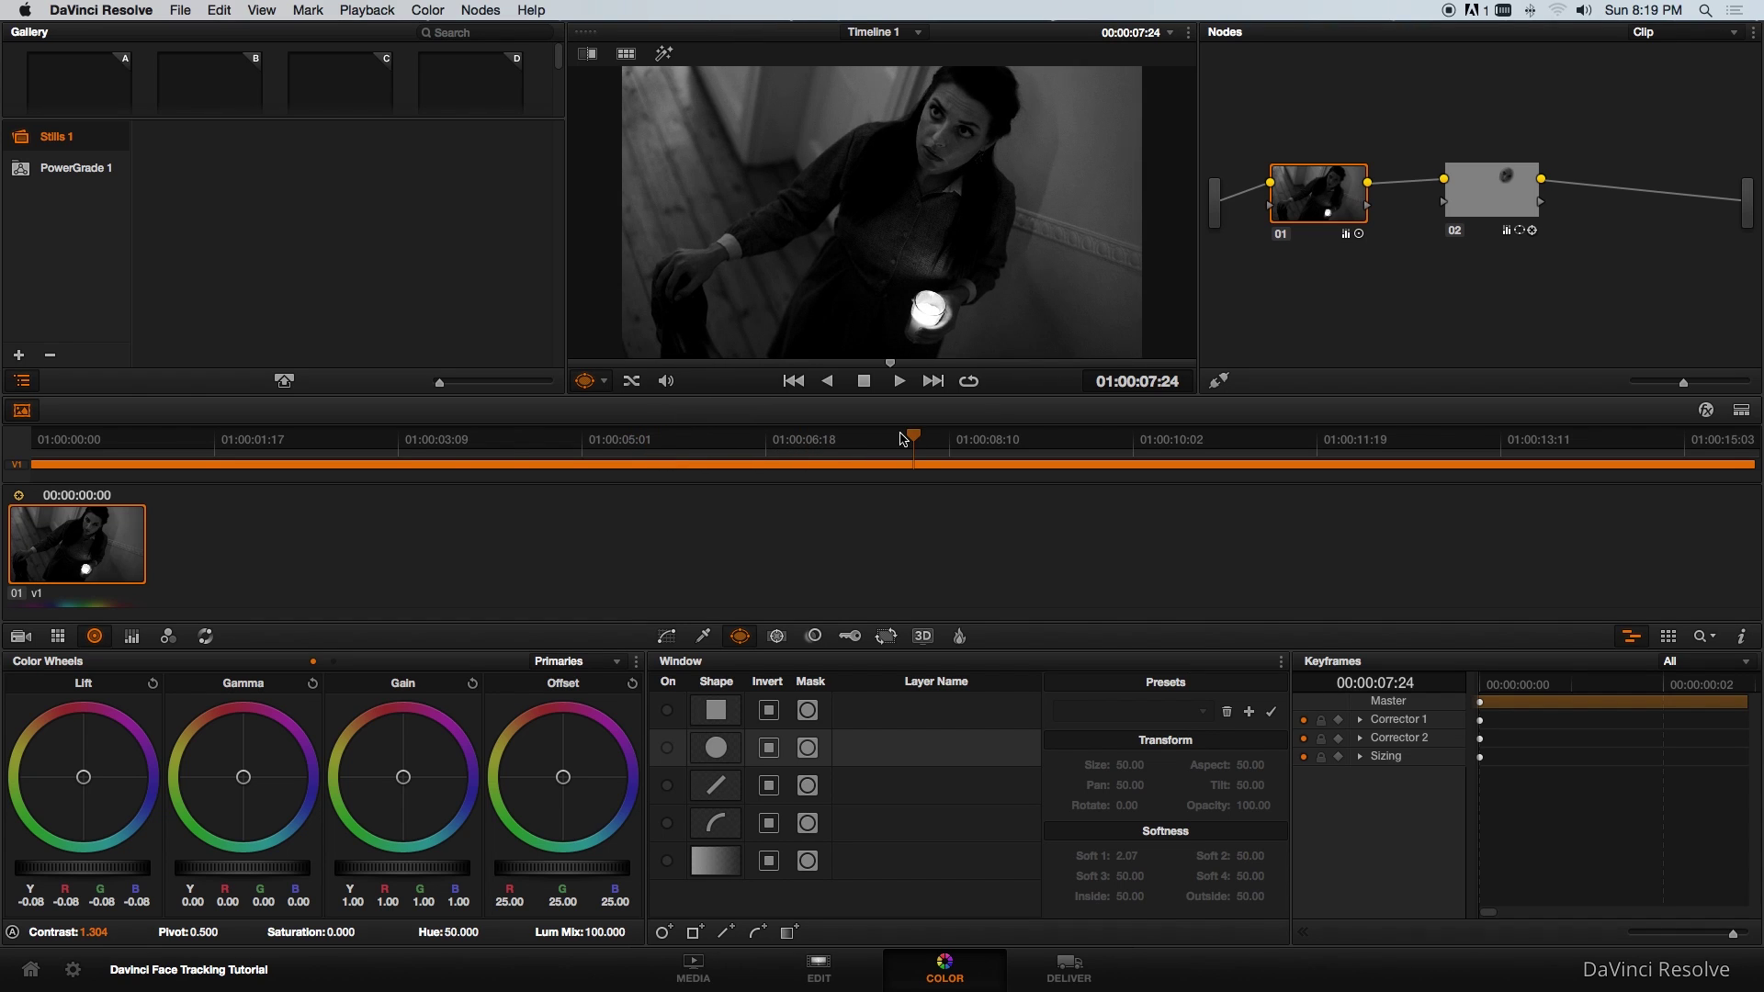